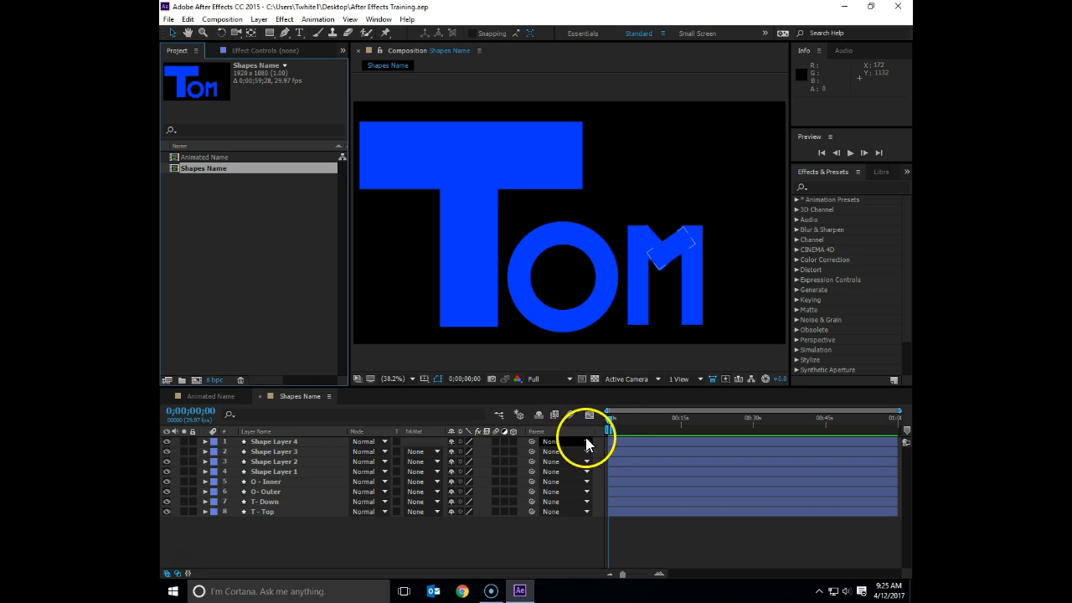
Review the finished Animated Name composition and its layers in the timeline
drag(612, 429, 907, 444)
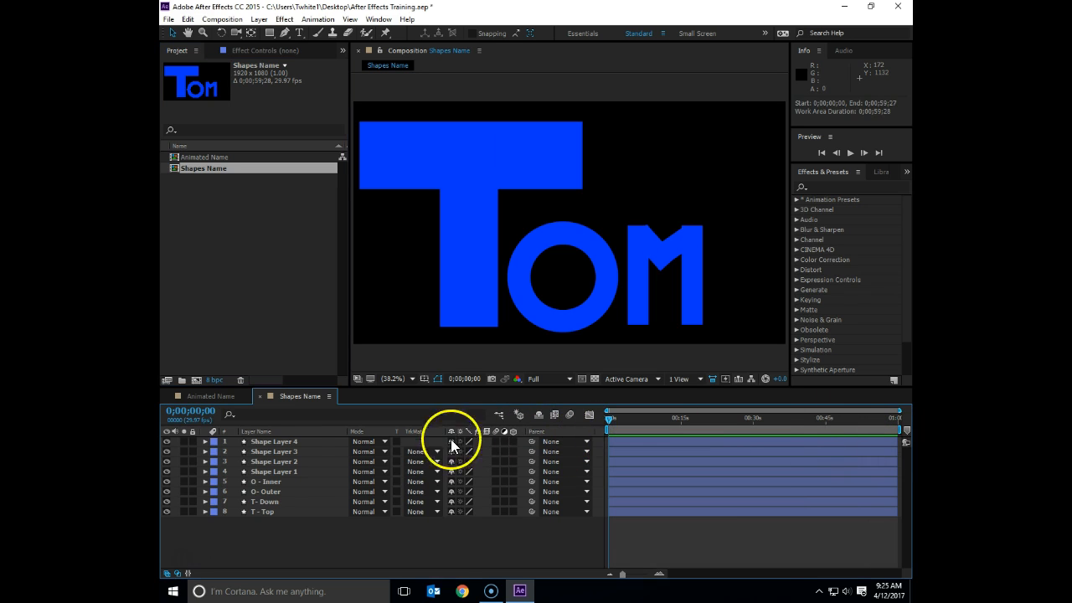
click(216, 395)
drag(614, 422, 596, 440)
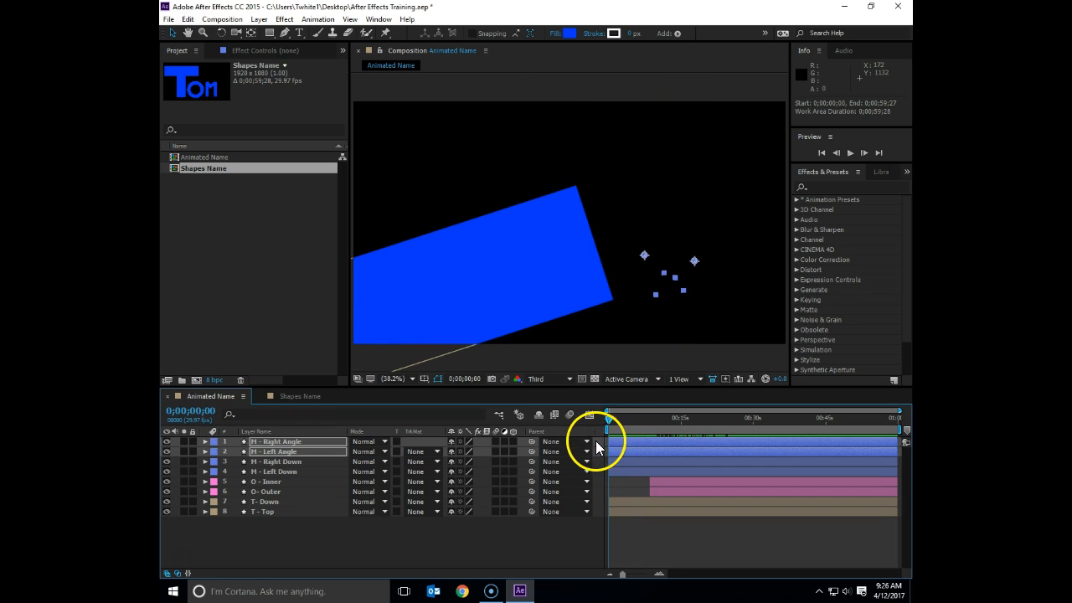
click(212, 158)
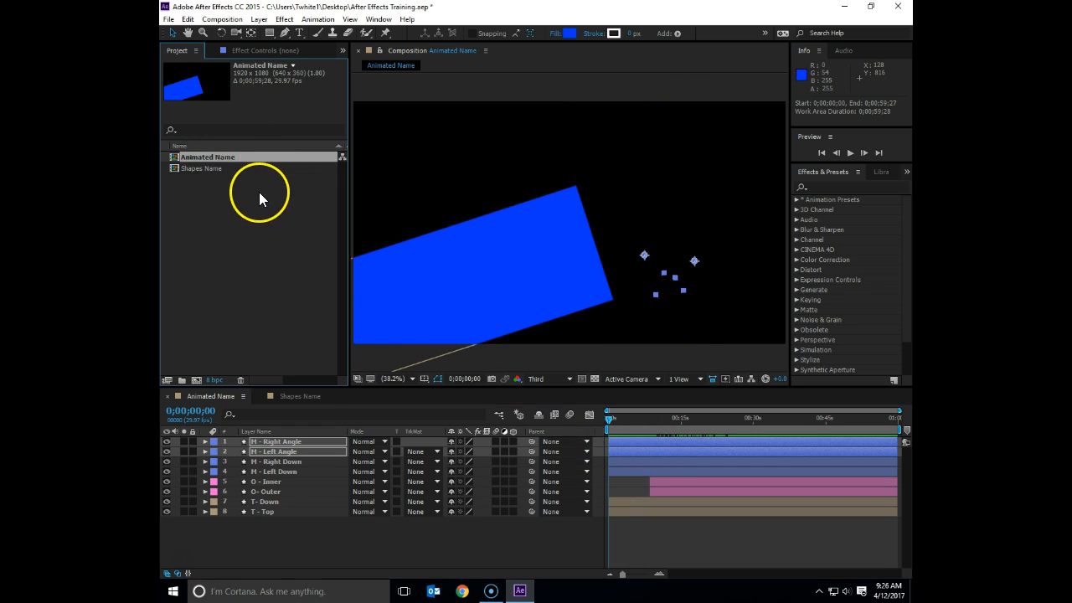
Open the Shapes Name composition and duplicate it in the project
click(213, 168)
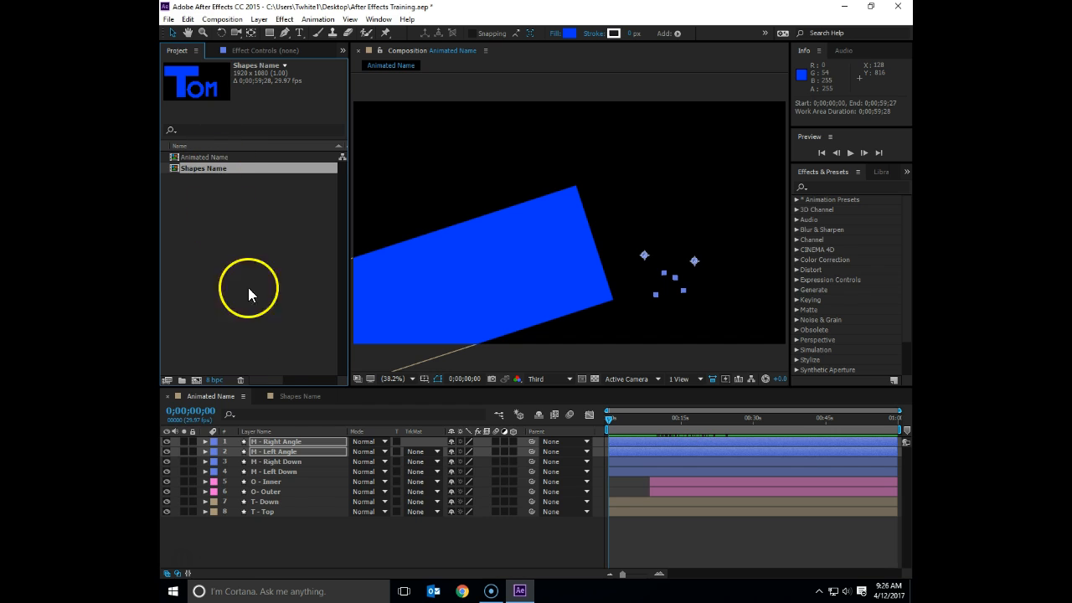
double_click(204, 168)
click(221, 166)
key(ctrl+v)
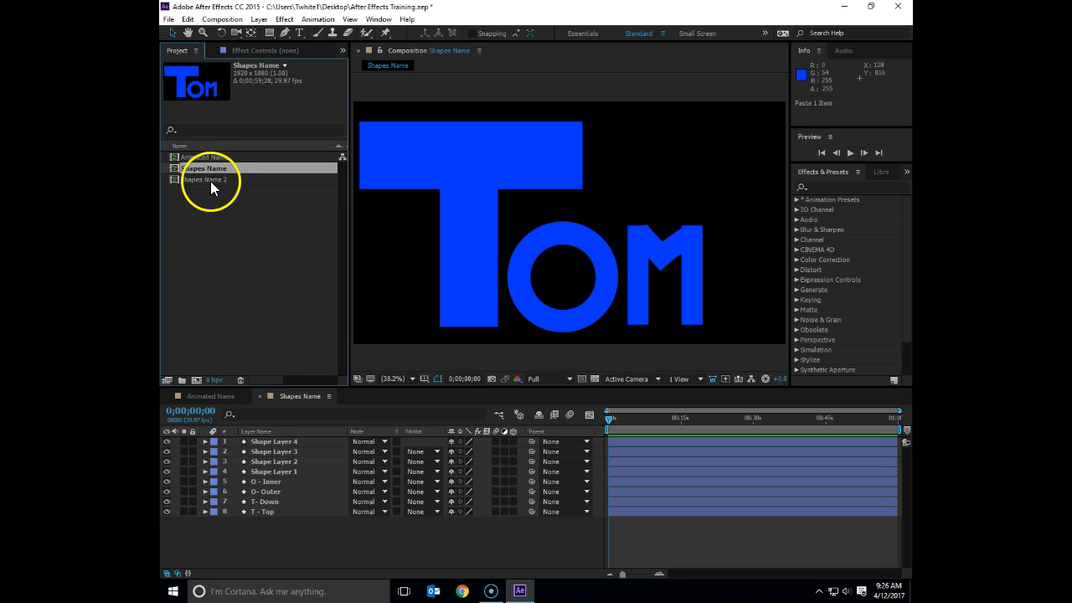
Open the duplicated composition and rename it Animated Shapes Name Lesson
double_click(210, 180)
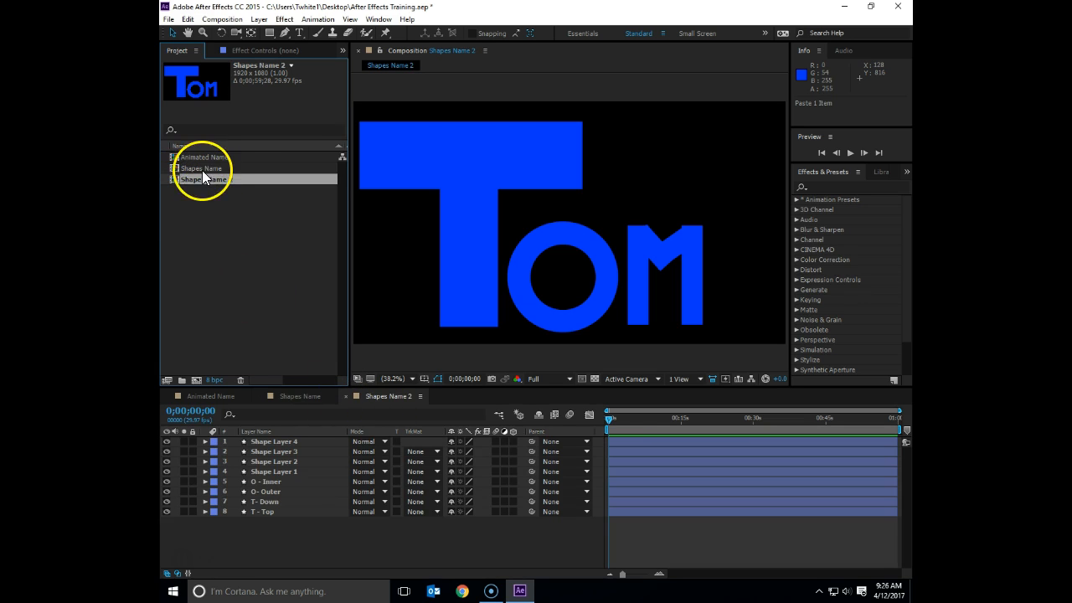
key(Return)
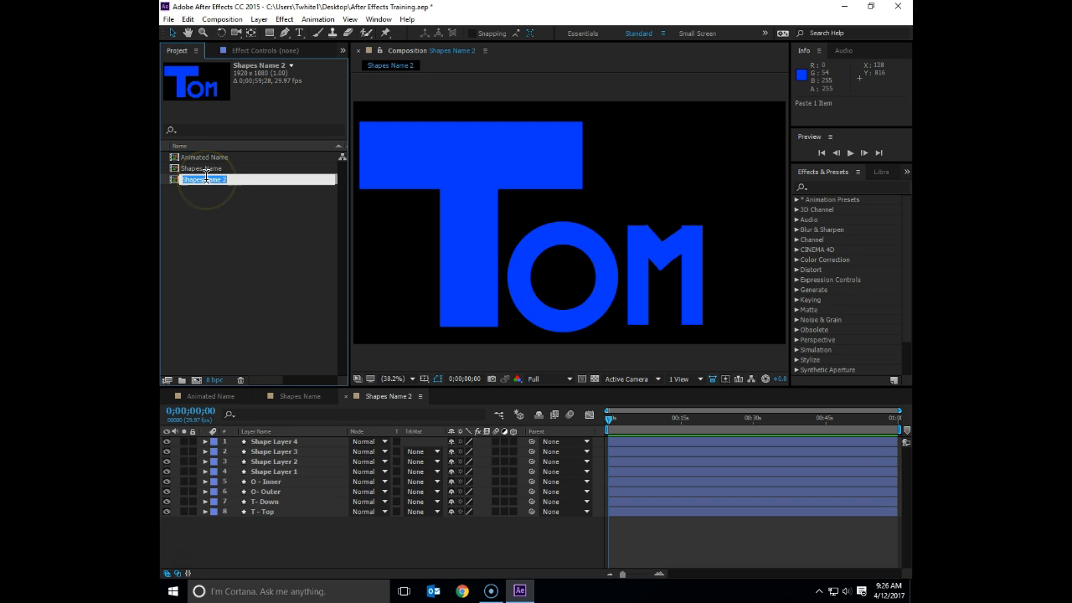
text(Anima)
key(BackSpace)
key(BackSpace)
text(mated Shapes Name Lesson)
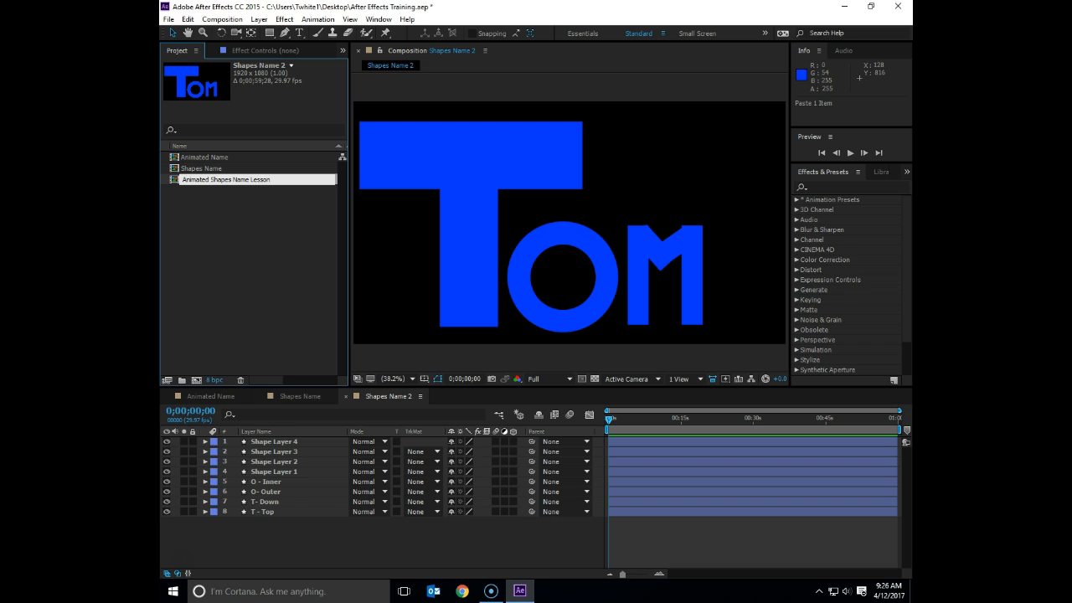
click(209, 243)
Rename Shape Layer 1 as Left Down M and Shape Layer 2 as Right Down M
click(297, 441)
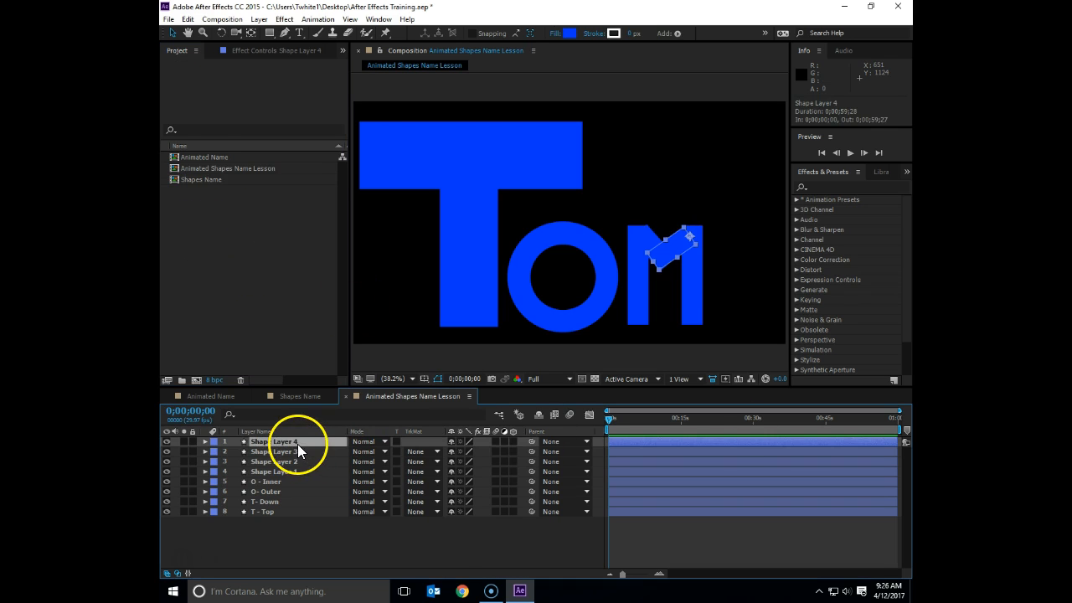
shift+click(298, 470)
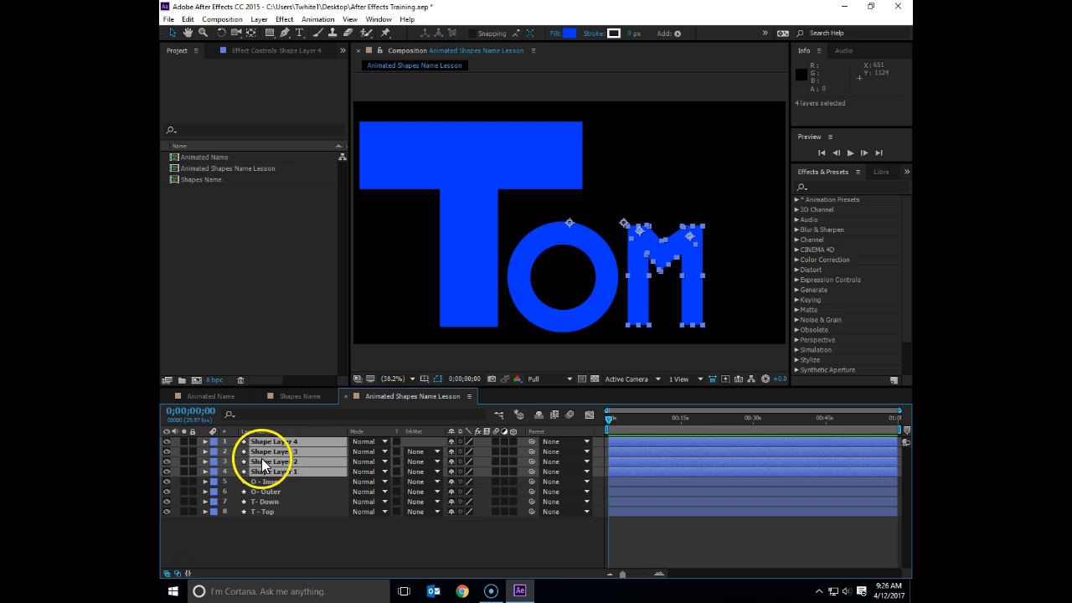
click(280, 480)
click(279, 473)
key(Return)
text(Left Down)
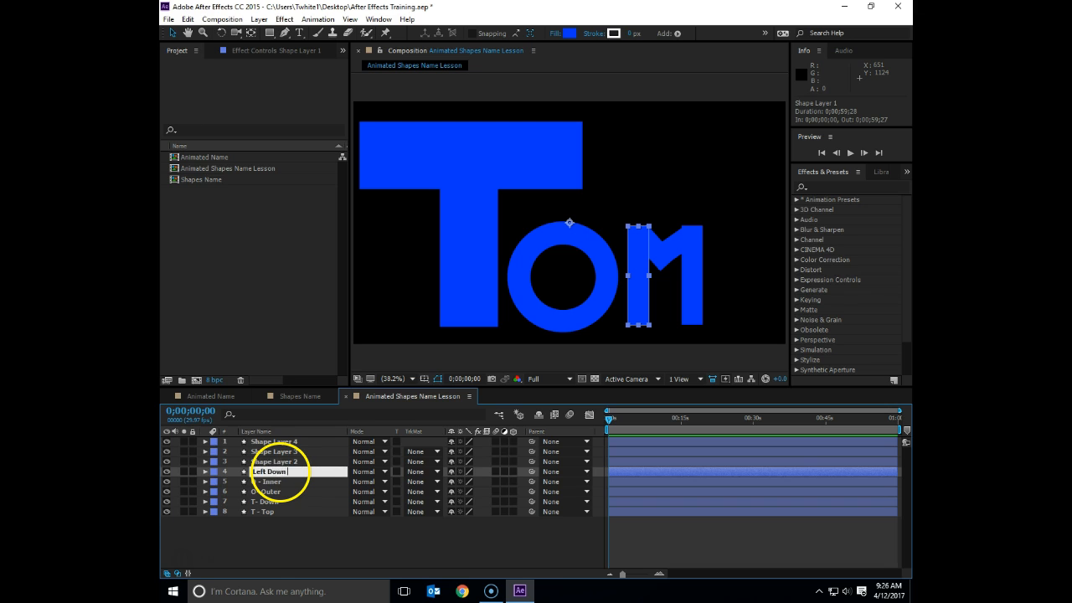
key(Return)
click(282, 465)
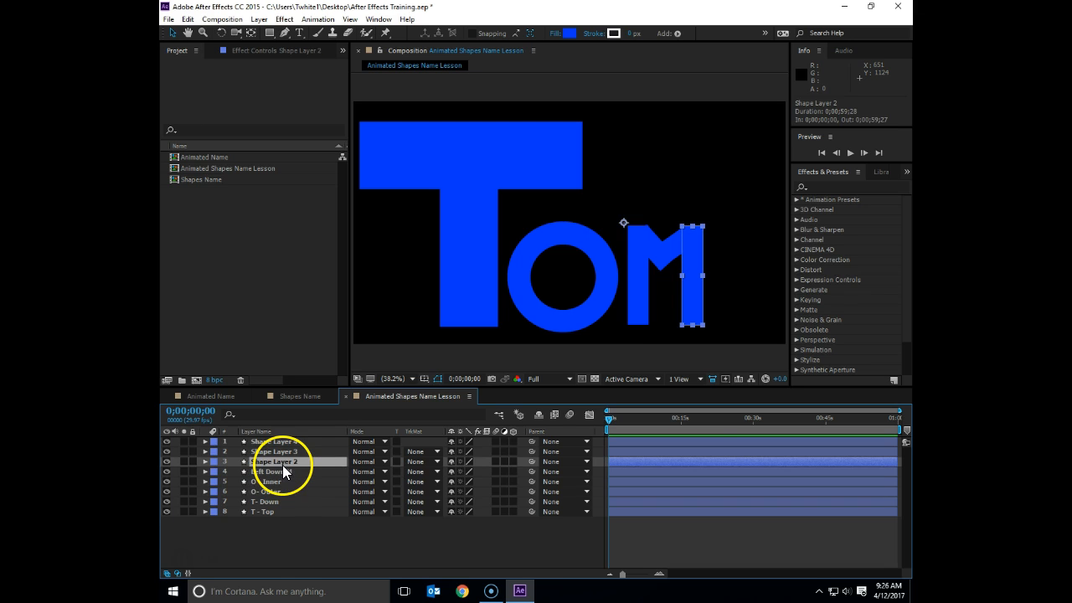
key(Return)
text(Right Down M)
Rename Shape Layer 3 as Left angle M and Shape Layer 4 as Right angle M
click(284, 452)
key(Return)
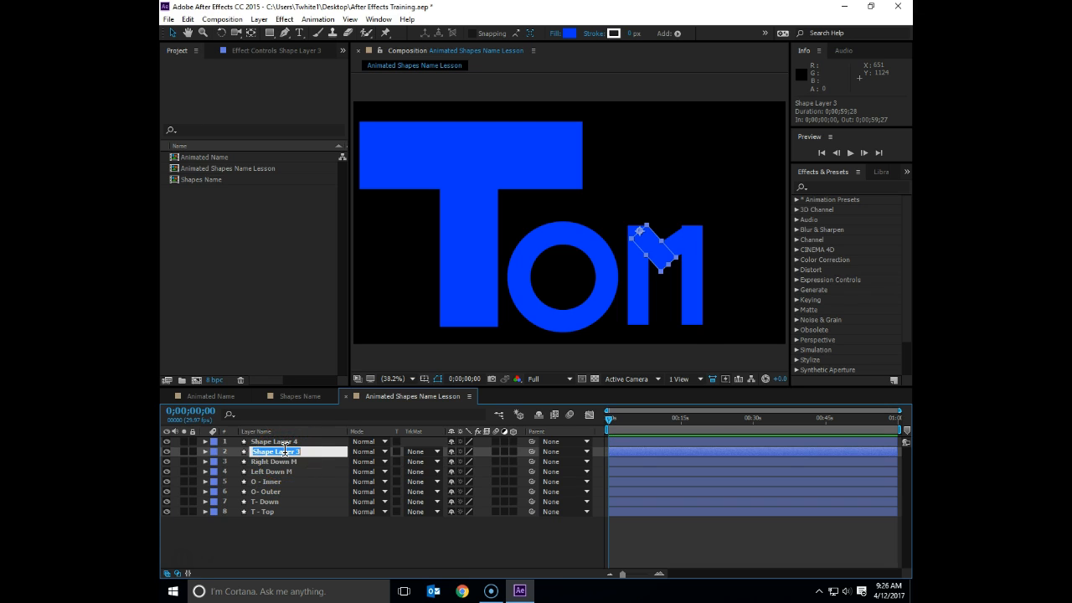
text(Left angle M)
click(287, 443)
key(Return)
text(Right)
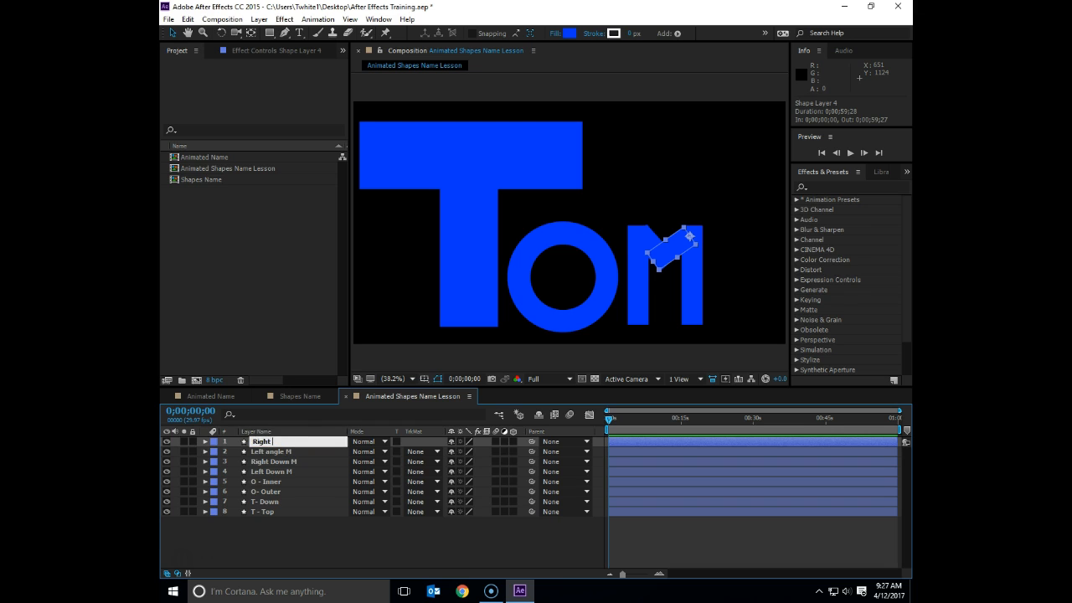
text( angle M)
click(303, 450)
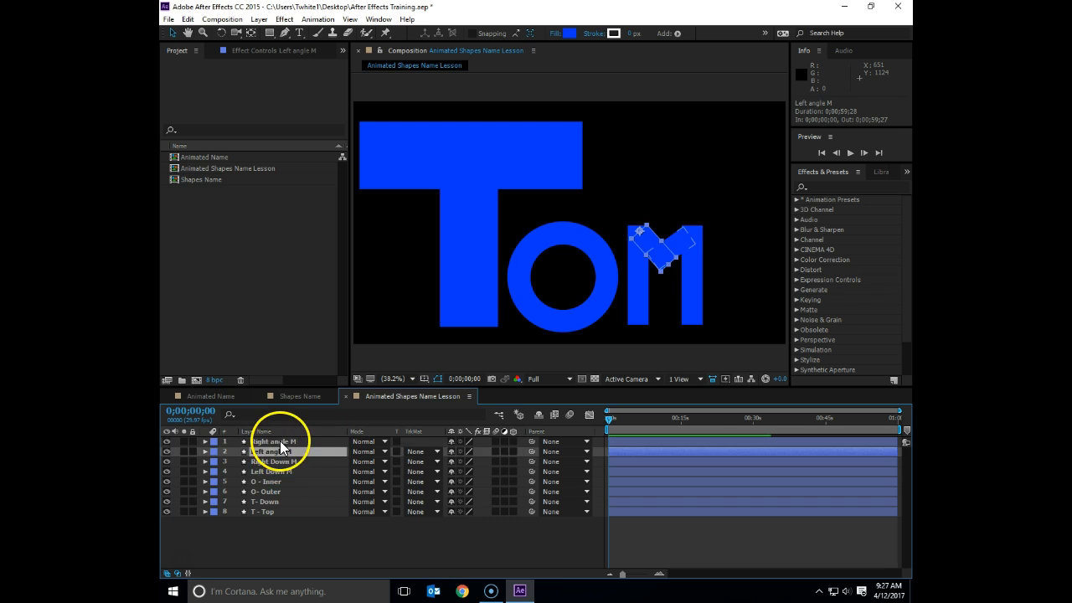
Assign the Fuchsia label colour to the four M layers
click(279, 442)
shift+click(254, 474)
click(213, 441)
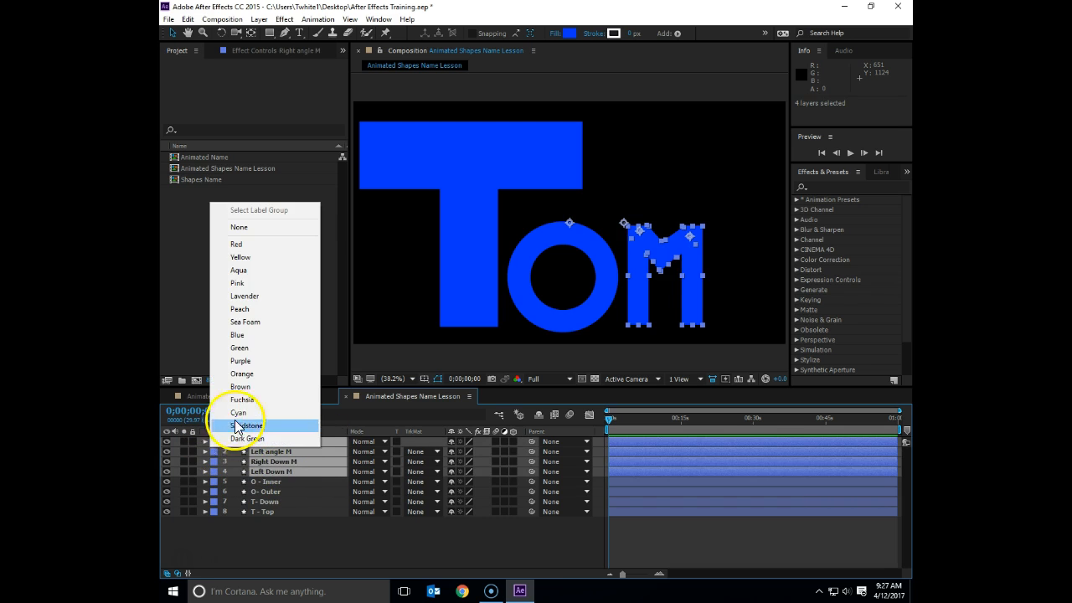
click(241, 400)
Assign the Pink label colour to the O - Inner and O- Outer layers
click(214, 483)
click(213, 493)
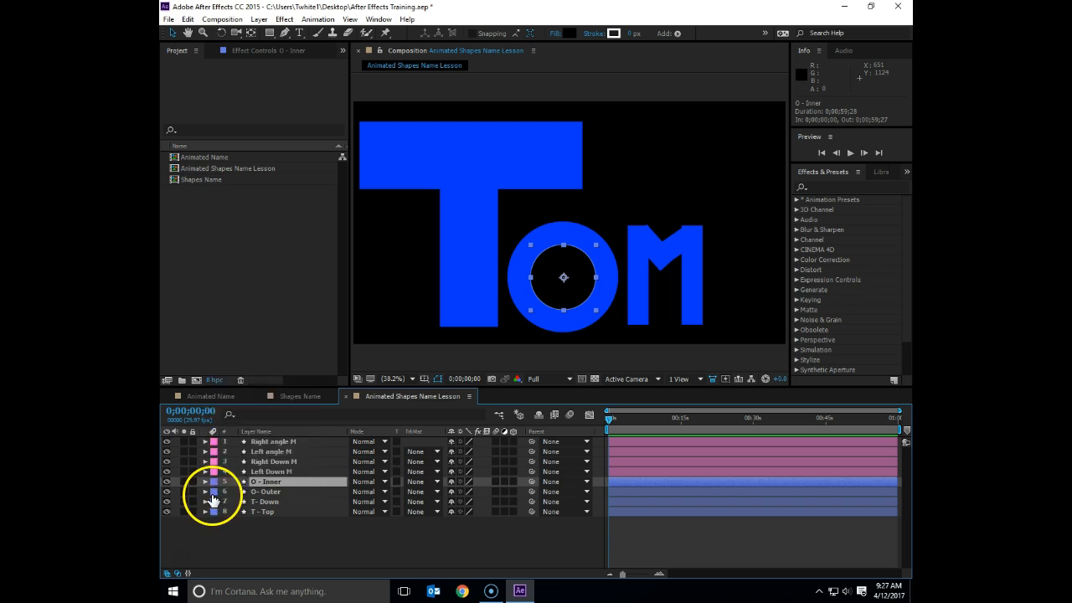
click(274, 500)
click(270, 483)
shift+click(270, 493)
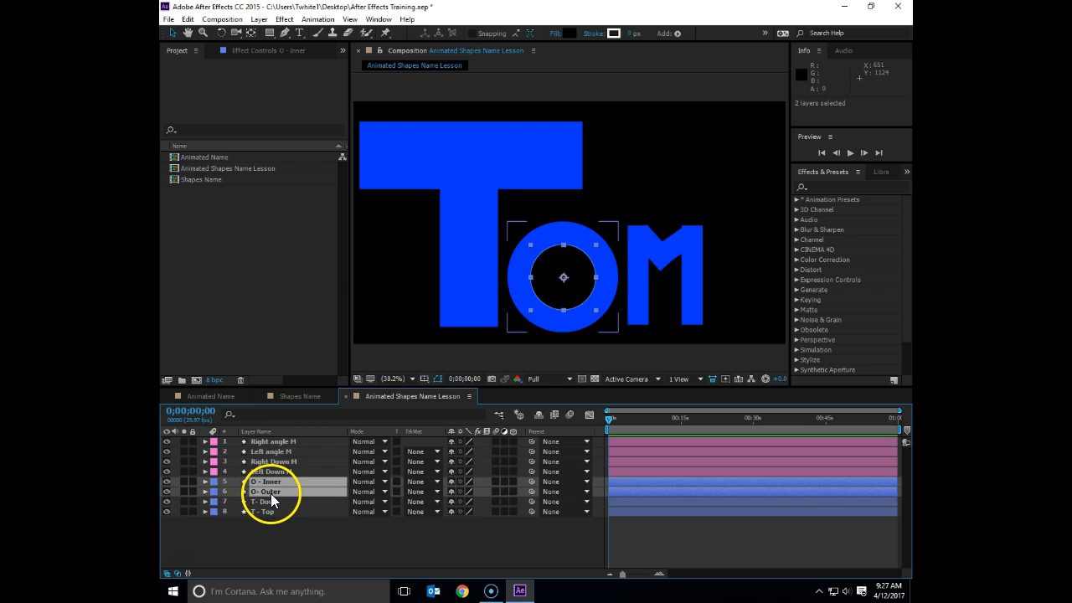
click(213, 484)
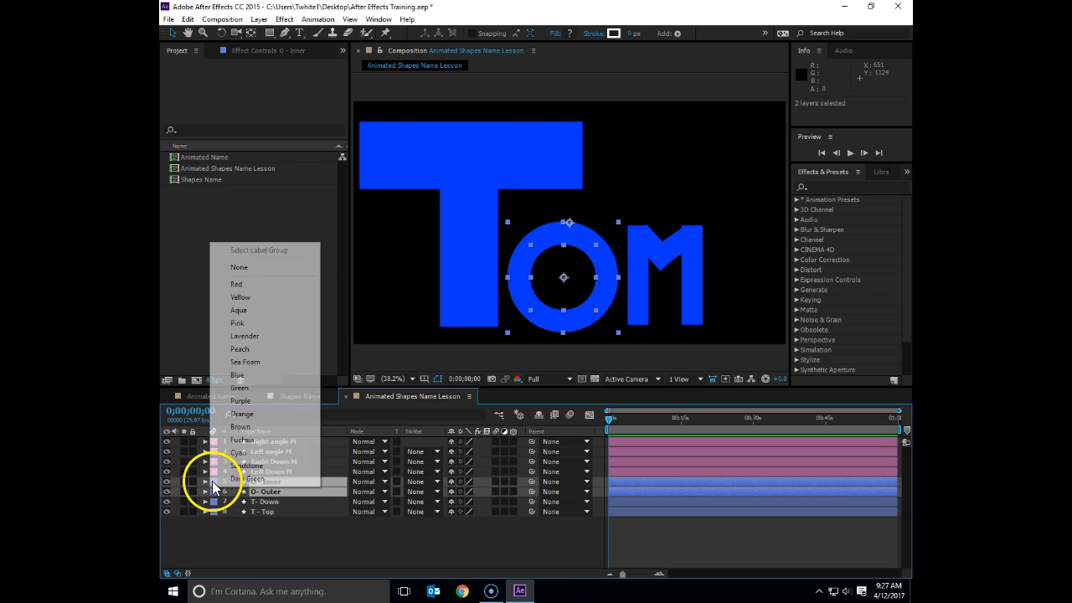
click(238, 322)
click(457, 552)
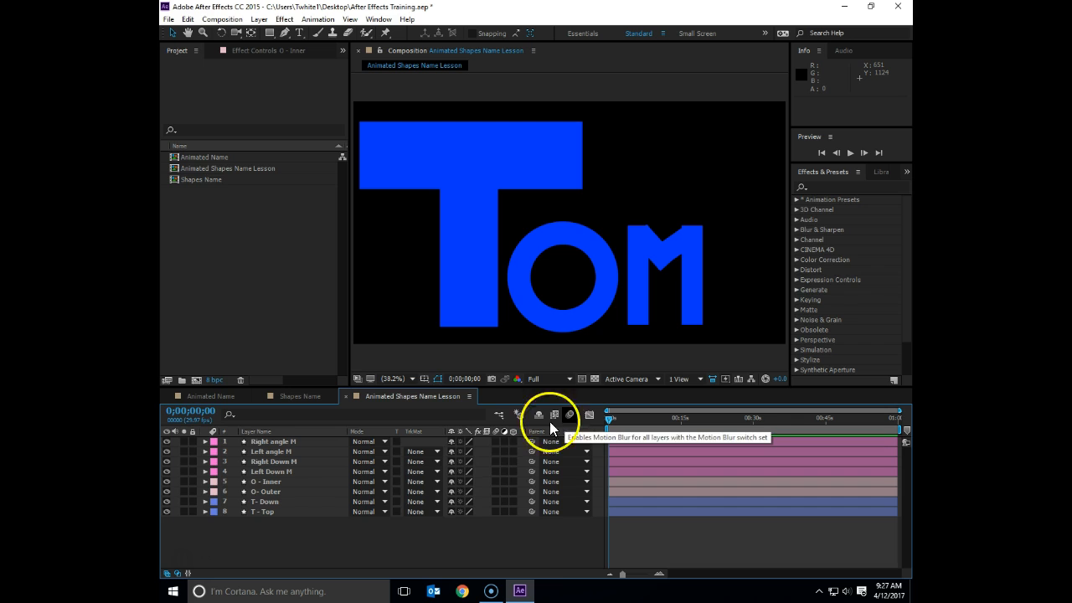
Hide every layer except T - Top and reveal its Position, Scale, Rotation and Opacity properties
click(308, 511)
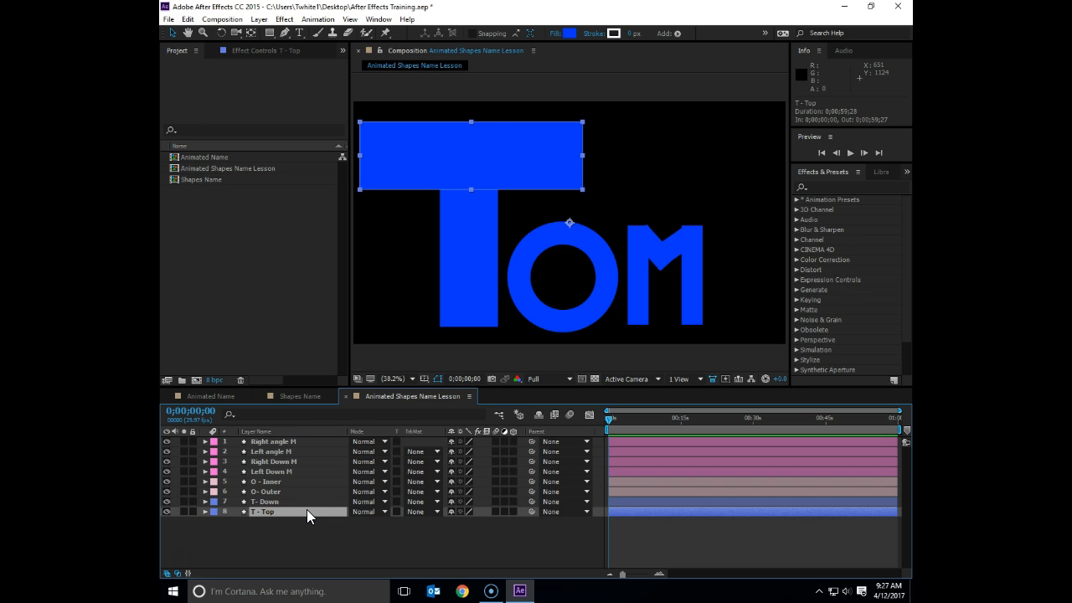
drag(169, 501, 167, 441)
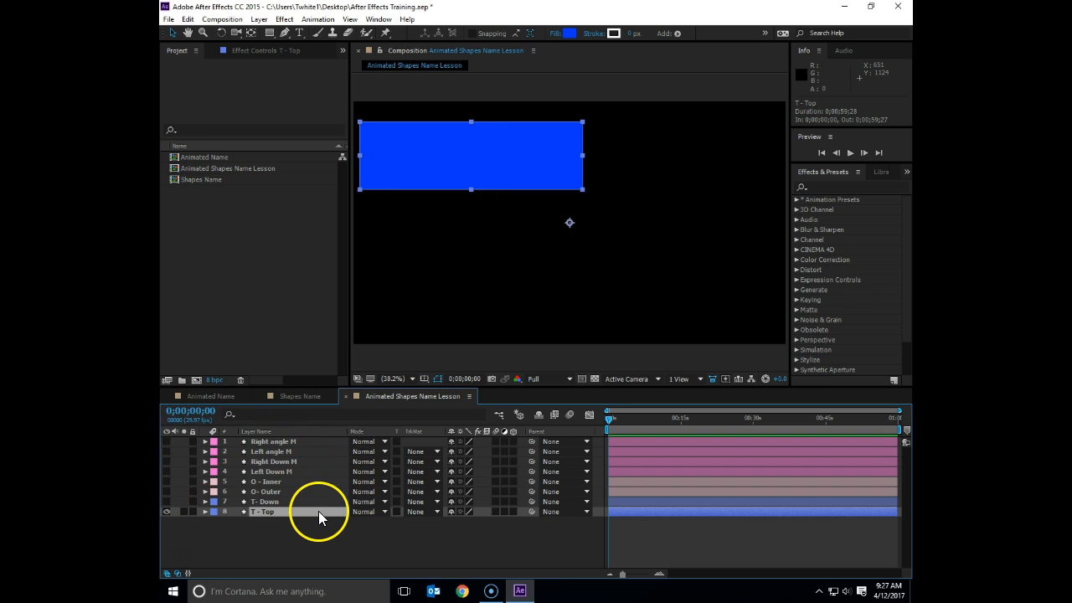
drag(801, 418, 862, 418)
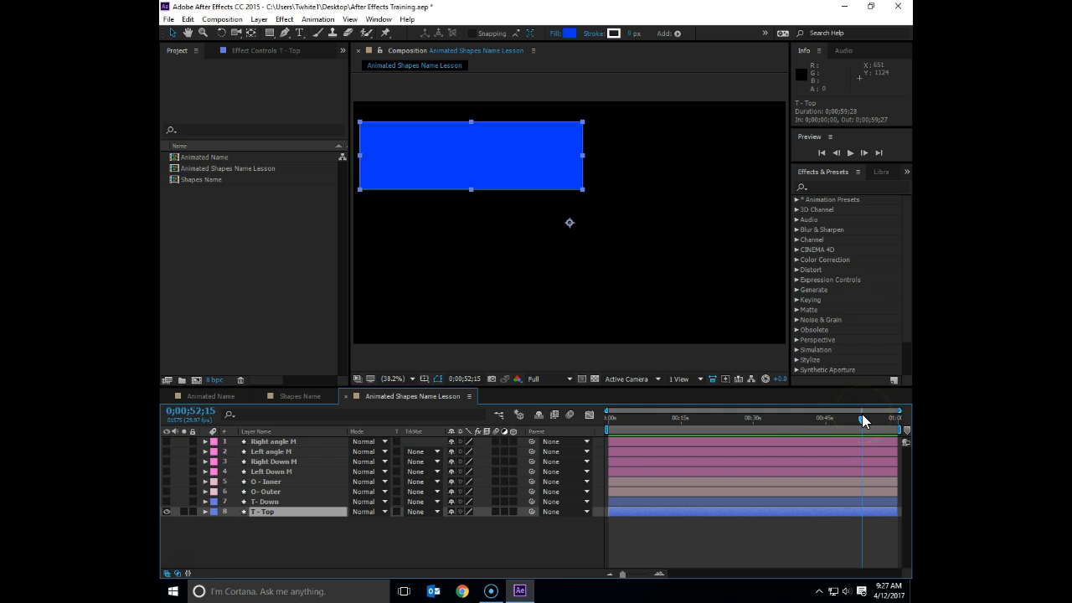
key(p)
key(shift+r)
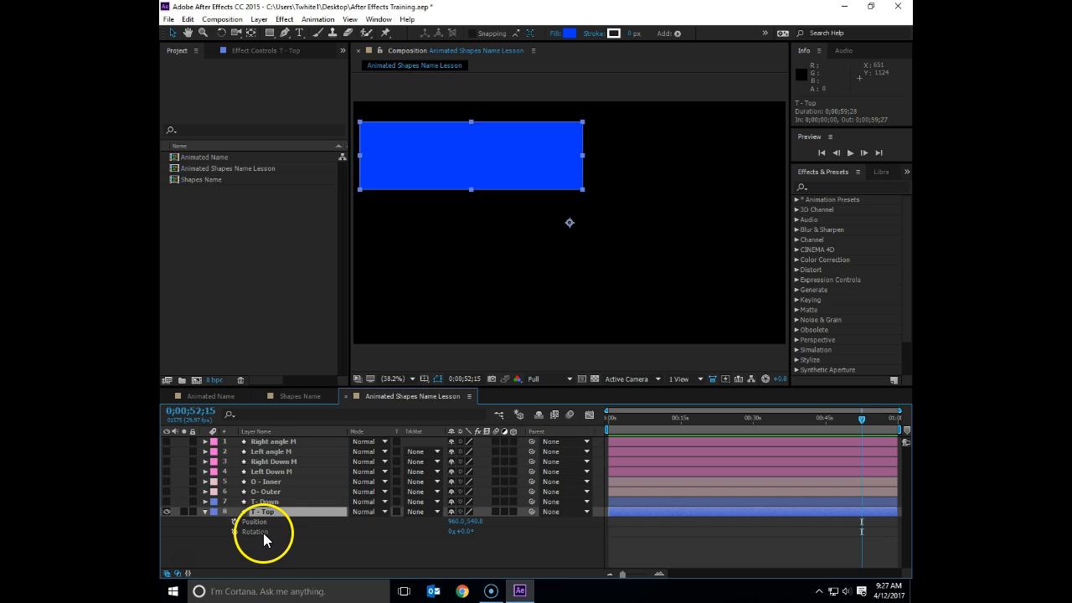
key(shift+s)
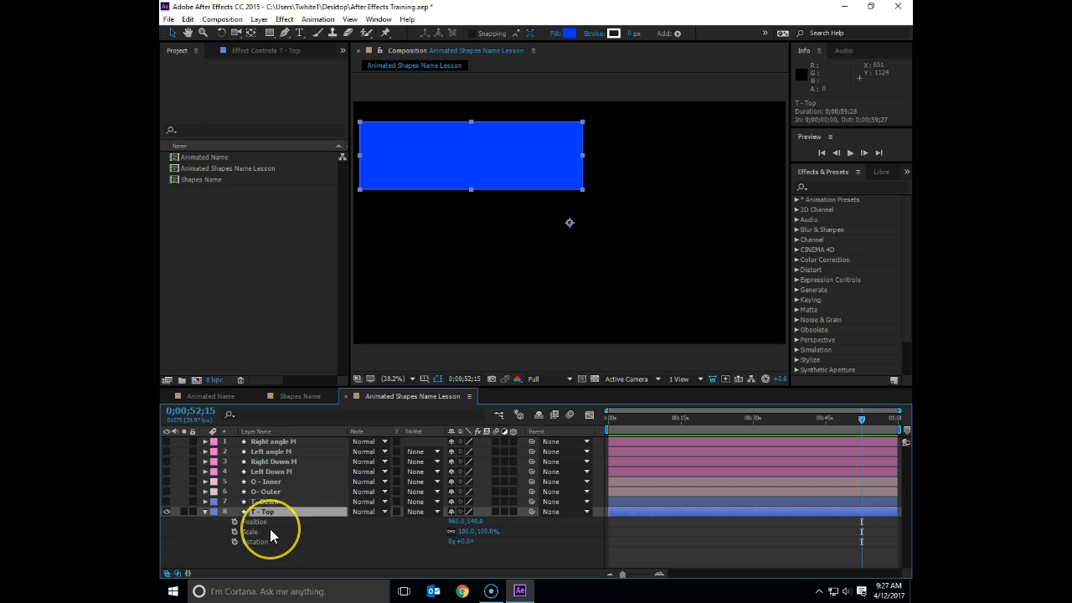
key(shift+t)
Move to 0;00;55;00 and set initial keyframes for T - Top's Position, Scale, Rotation and Opacity
mouse_move(865, 420)
mouse_down()
mouse_move(853, 423)
mouse_move(882, 424)
mouse_up()
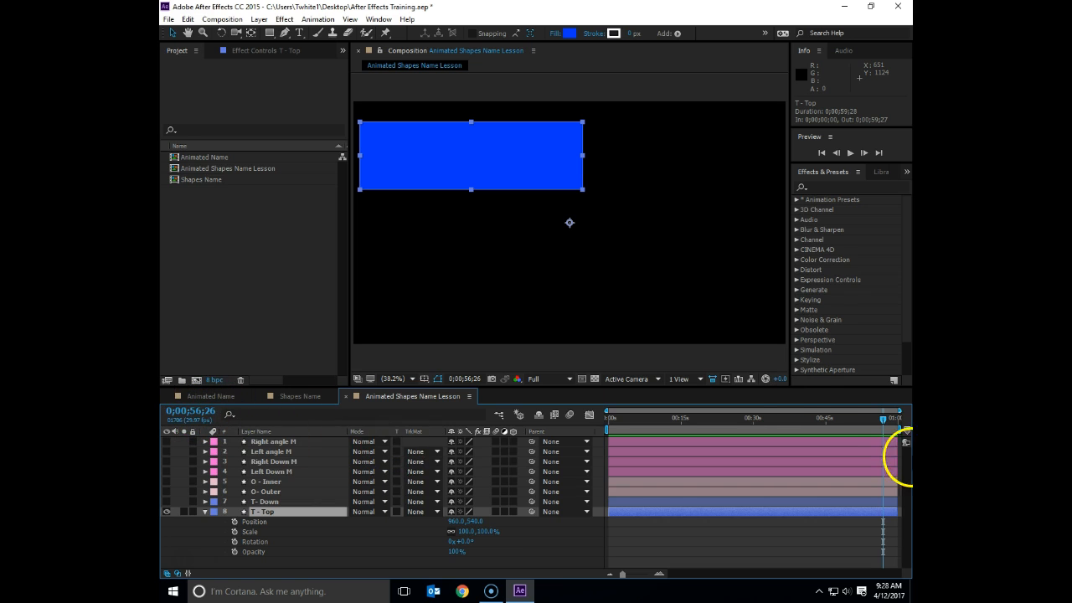
drag(882, 420, 872, 421)
click(210, 412)
click(202, 410)
click(202, 411)
key(BackSpace)
text(5;00)
key(Return)
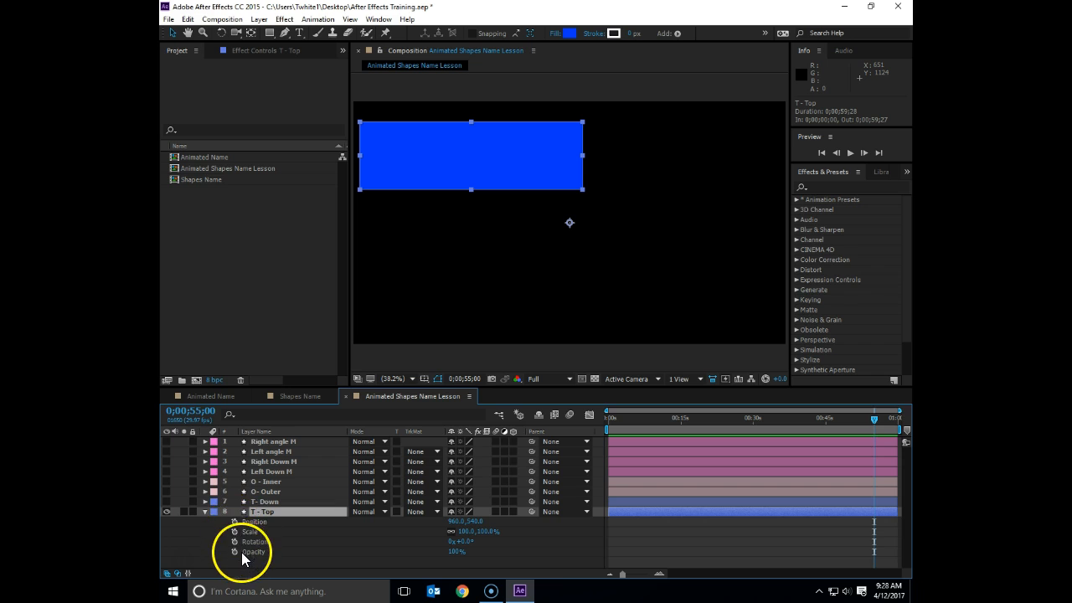
drag(235, 521, 234, 556)
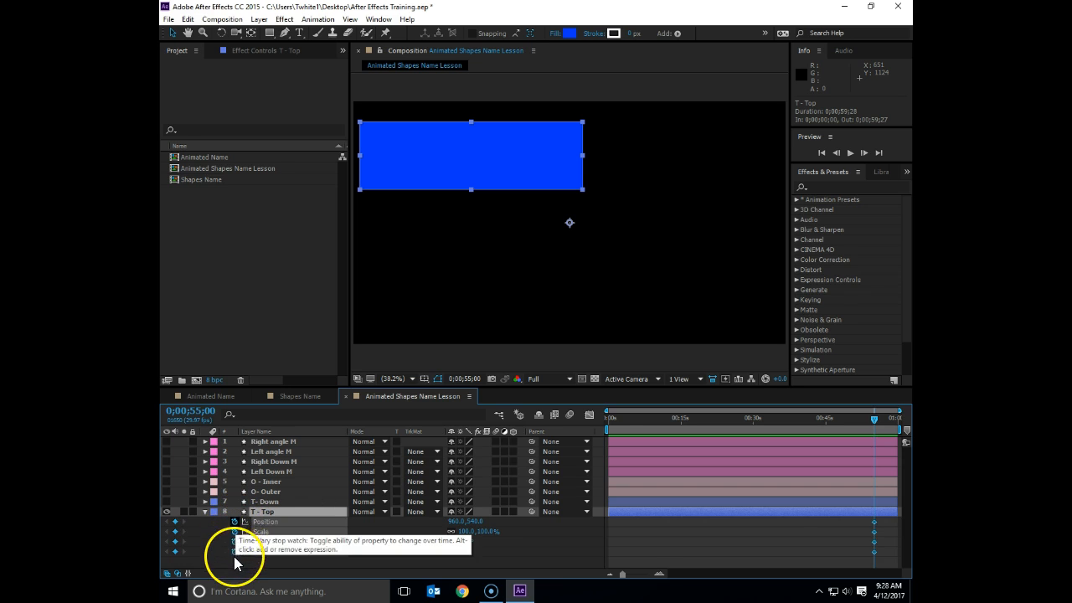
drag(872, 420, 843, 419)
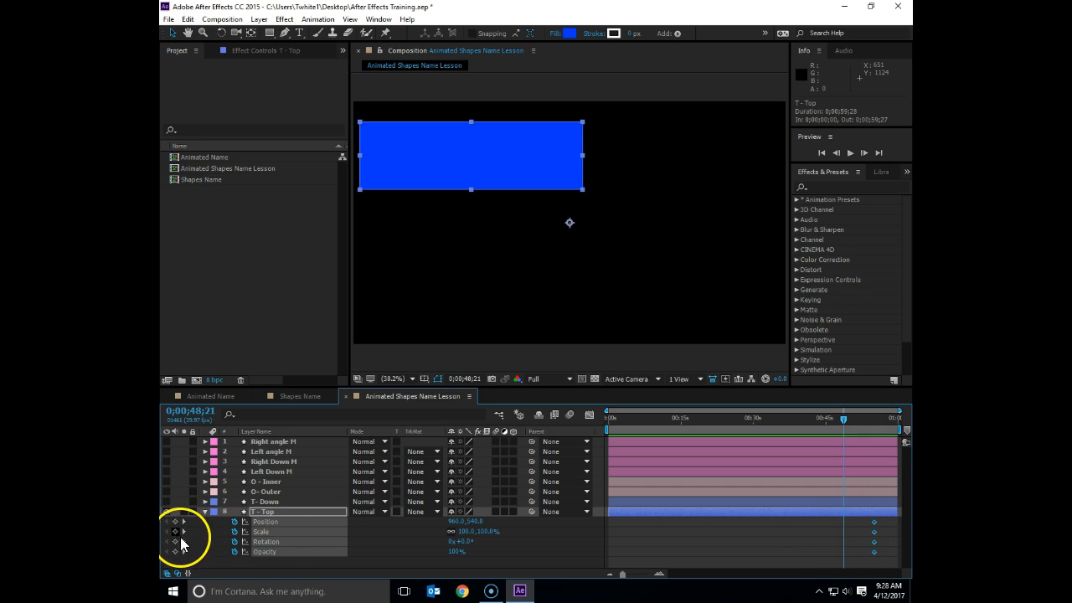
drag(841, 417, 870, 420)
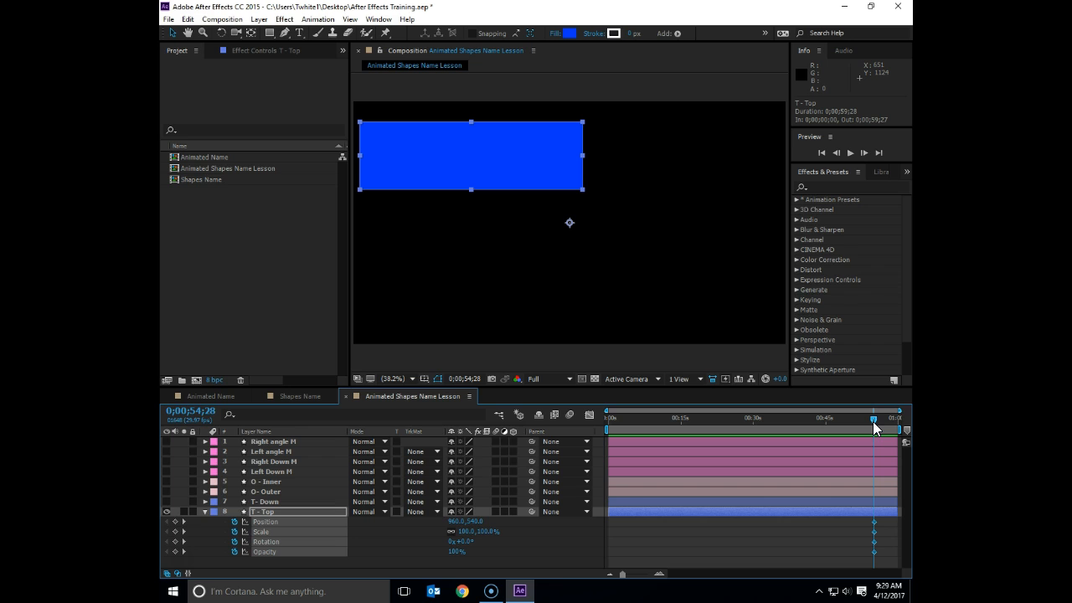
drag(872, 422, 691, 421)
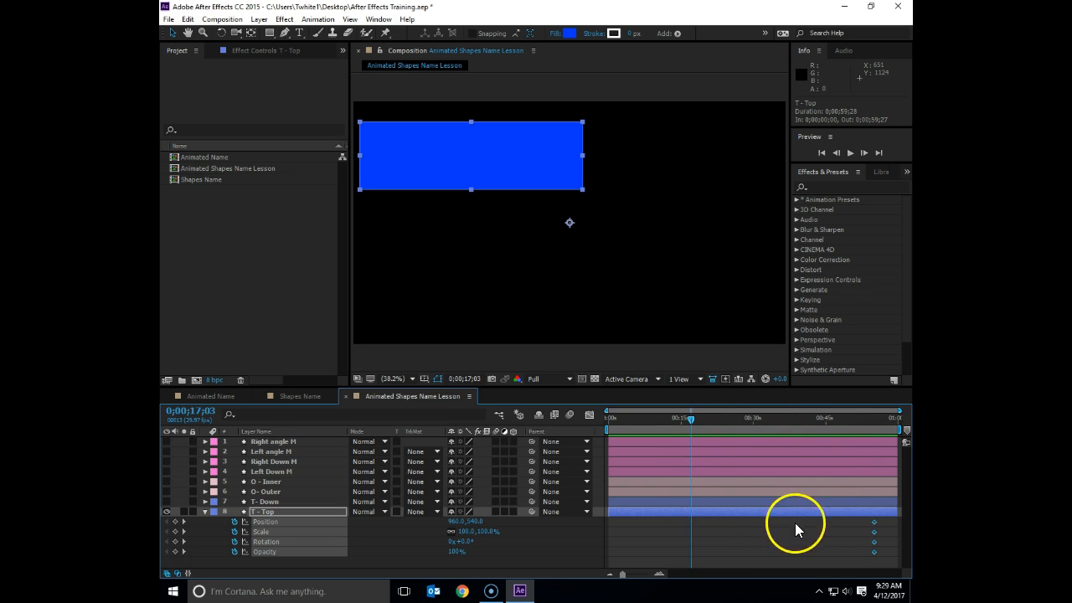
click(860, 538)
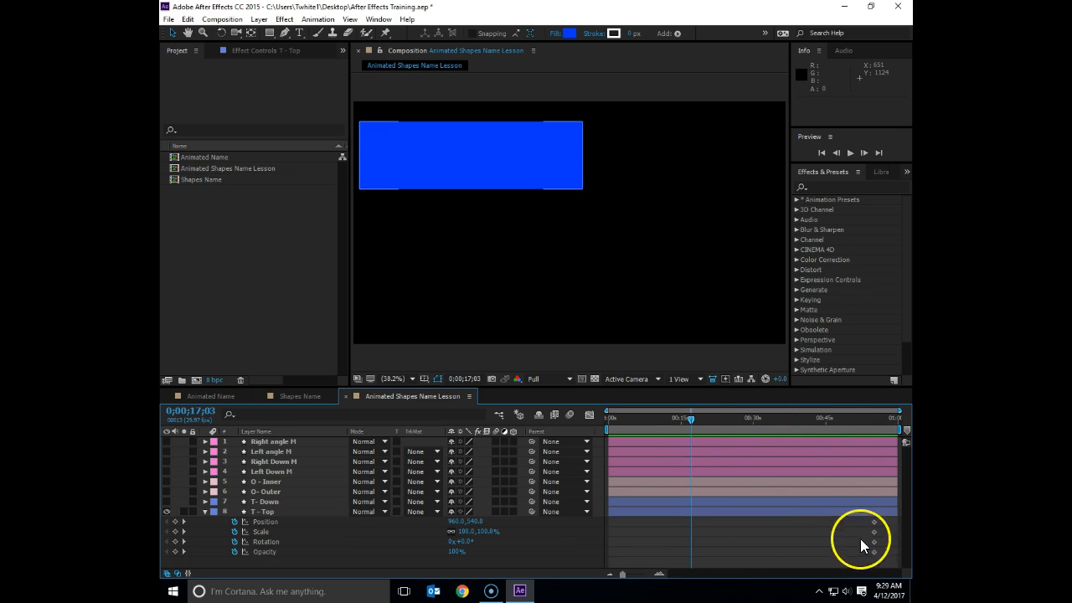
At 0;00;00;00, set T - Top's Rotation to 2x+134.0° and scrub the start of the animation
drag(689, 420, 826, 419)
drag(891, 428, 607, 425)
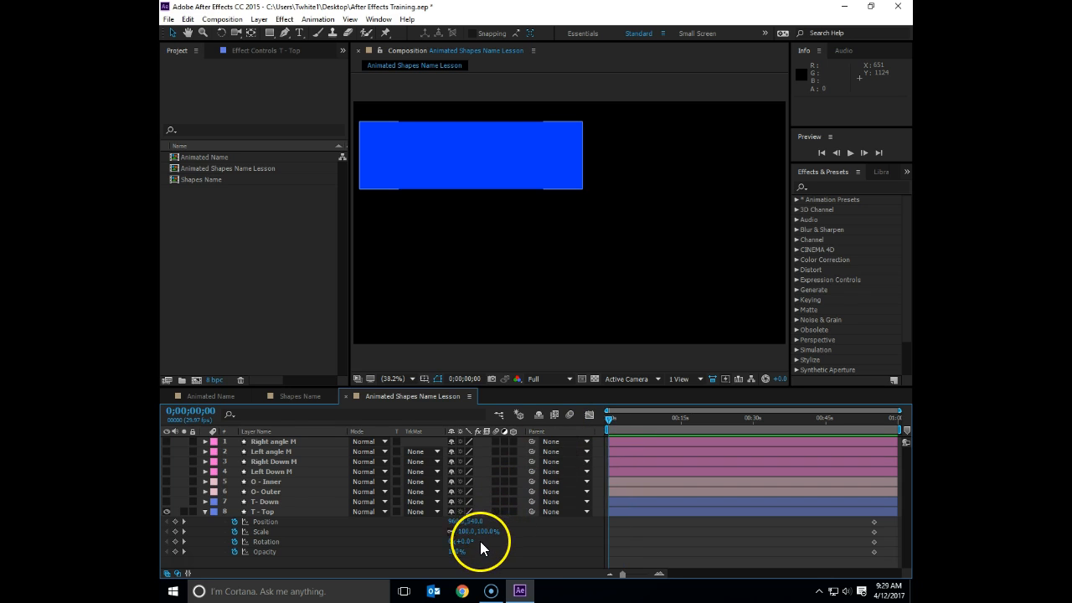
drag(467, 544, 905, 478)
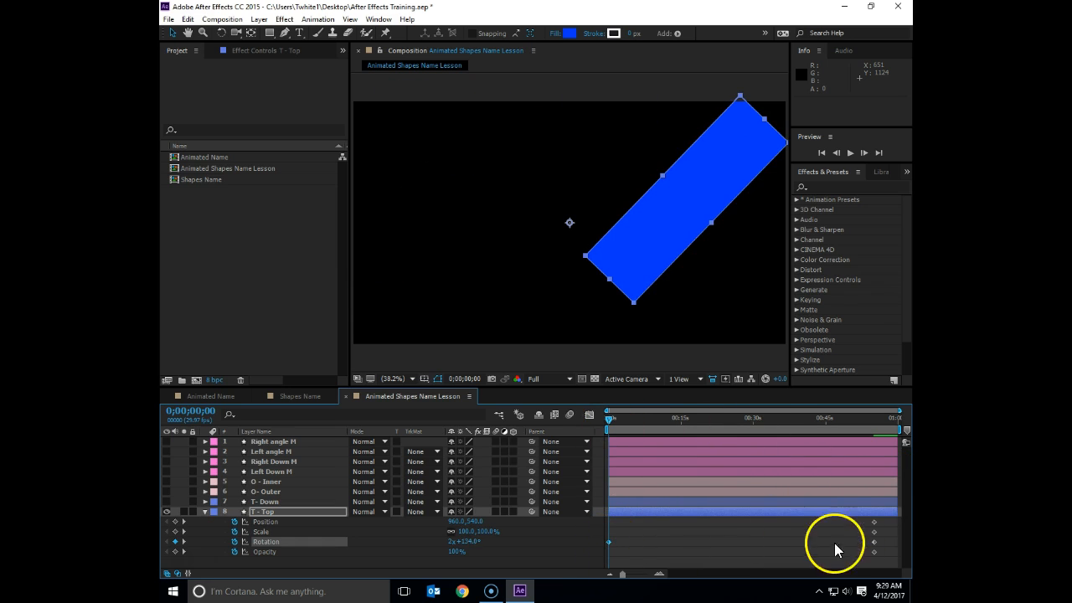
drag(612, 418, 614, 441)
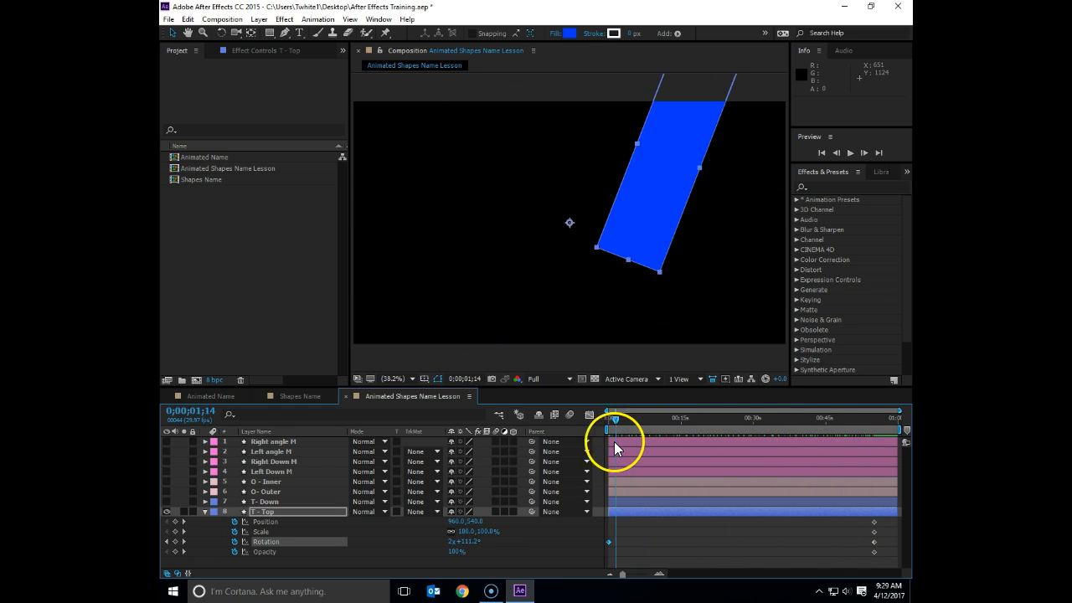
Delete T - Top's starting Rotation keyframe and keyframe its Position at 0;00;52;04 and, at about 34 seconds, at -5.2, 1034.4
key(Delete)
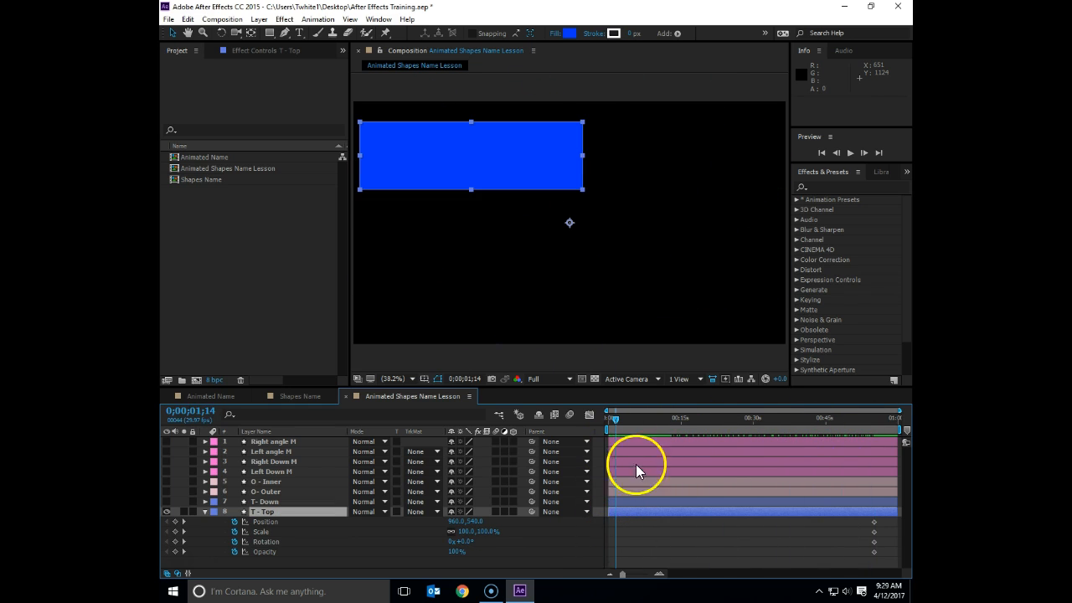
drag(615, 421, 859, 444)
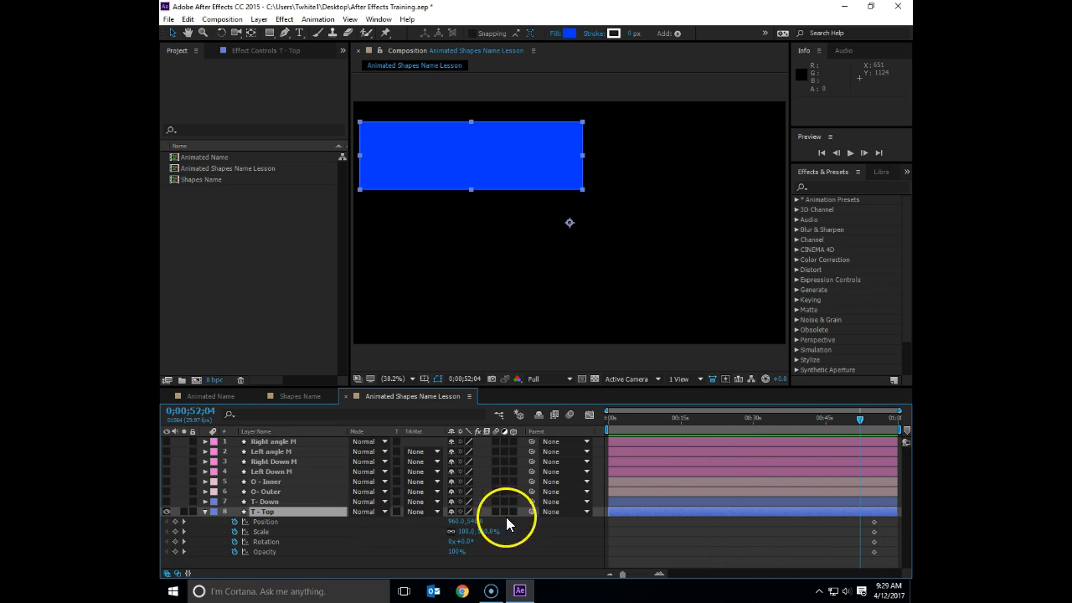
drag(504, 170, 240, 258)
click(774, 417)
Keyframe T - Top's Position at 2406.5, 367.4 on 0;00;06;14, at about 19 seconds, and at 296.3, 427.6 on 0;00;13;10
click(642, 418)
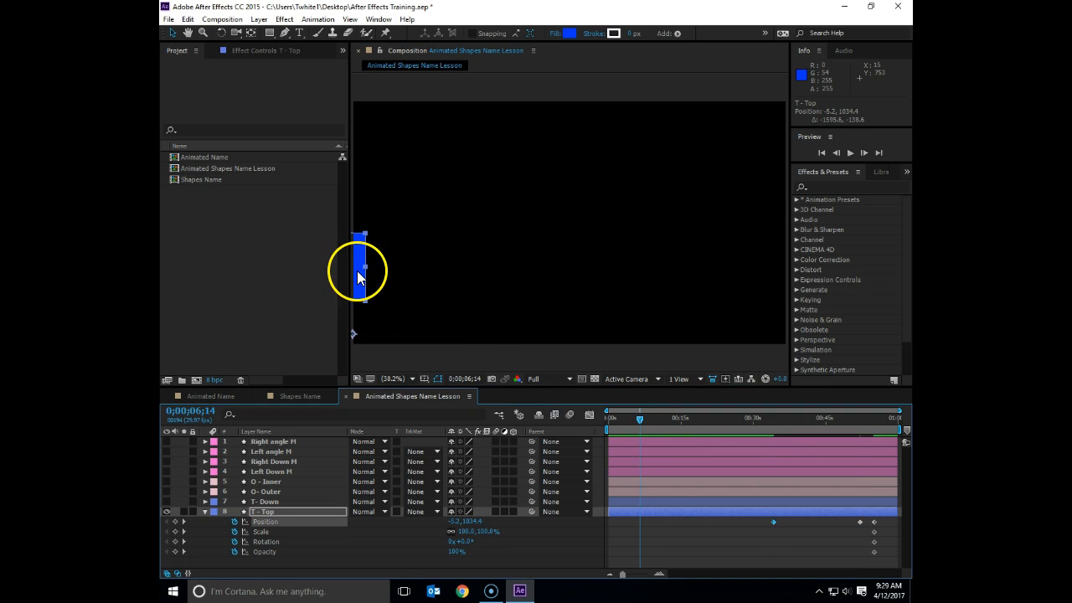
drag(360, 268, 893, 112)
click(698, 424)
drag(595, 201, 779, 319)
click(661, 420)
drag(734, 179, 270, 130)
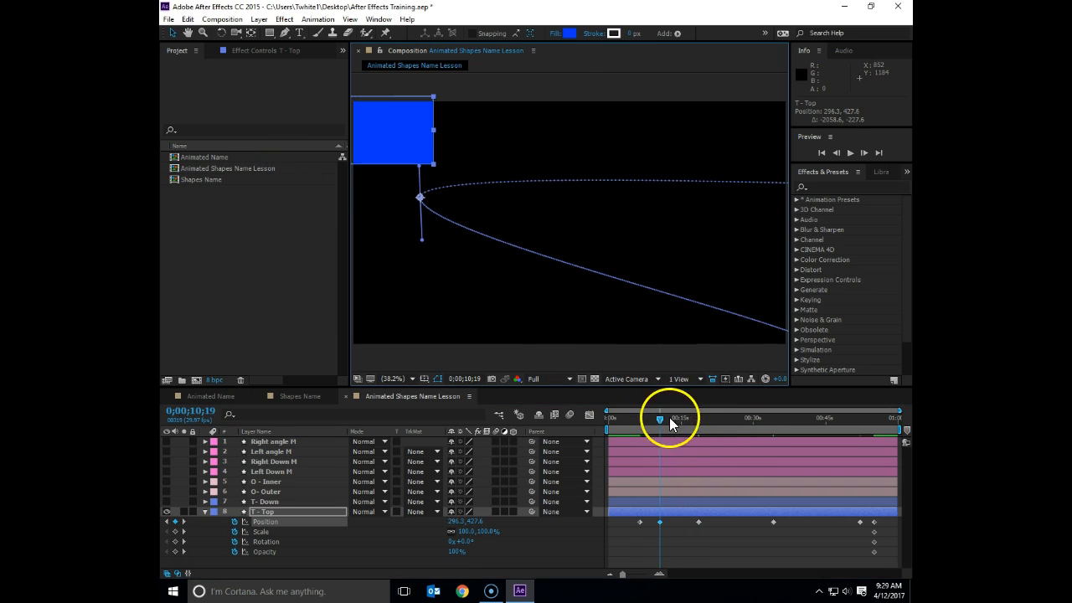
drag(660, 521, 672, 522)
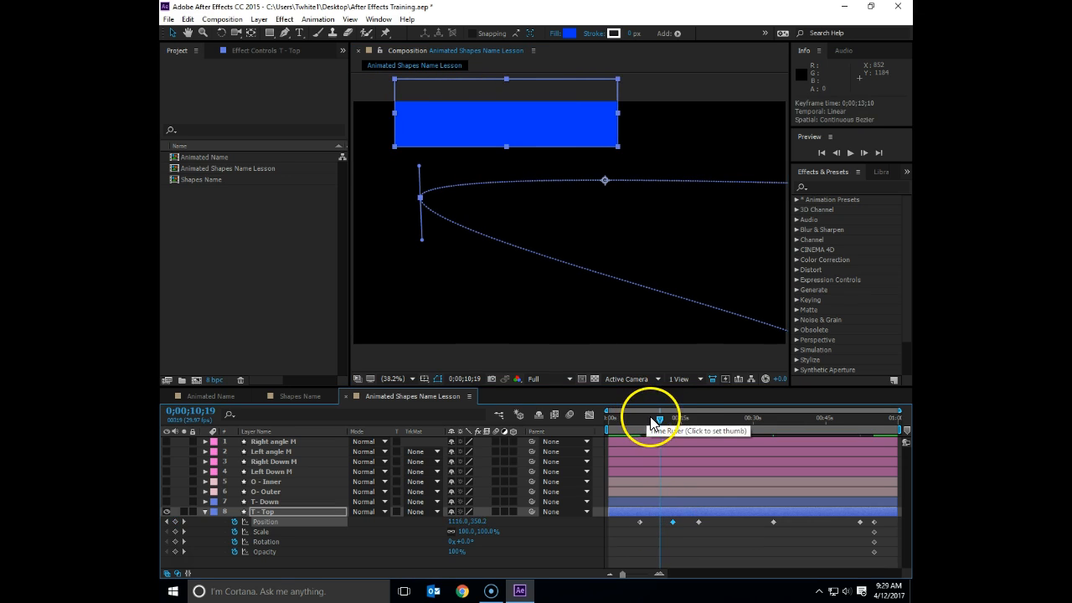
Scrub from the start to 0;00;52;11 and back to examine T - Top's movement along its motion path
key(Home)
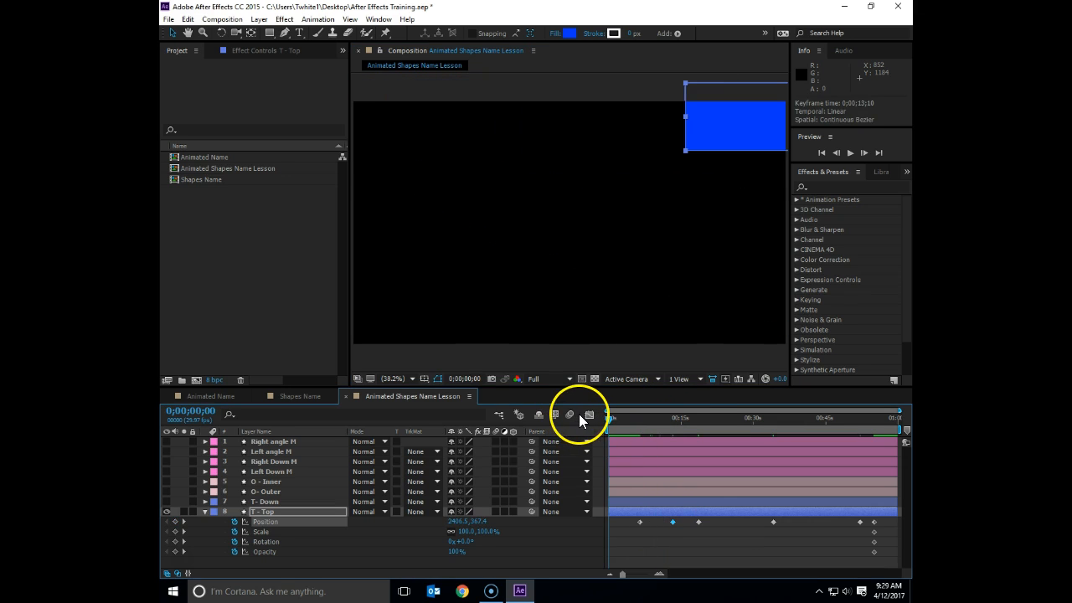
drag(610, 418, 860, 401)
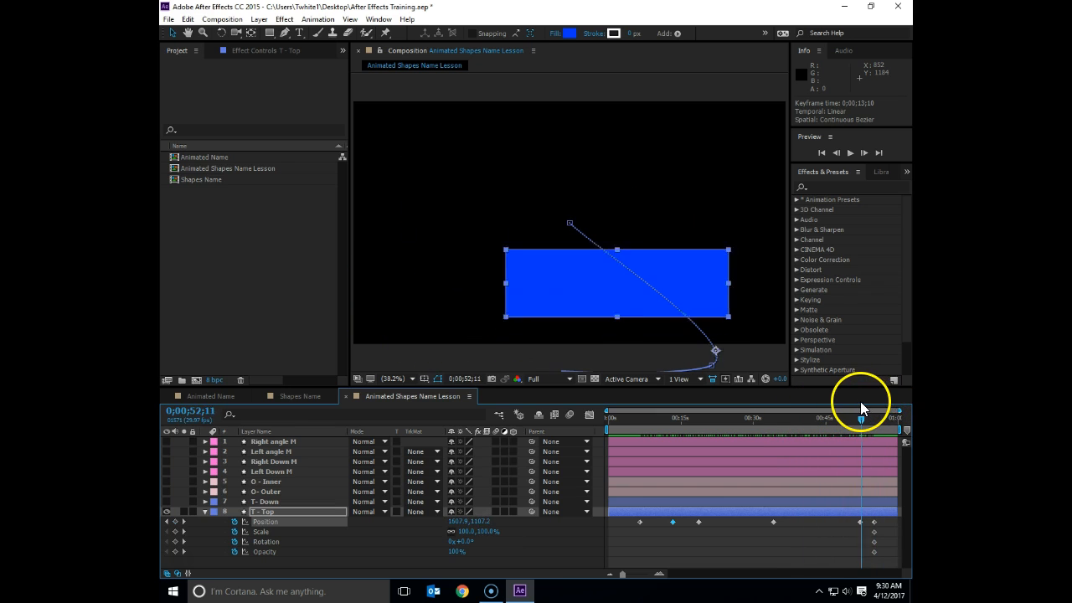
drag(770, 415, 553, 457)
Keyframe T - Top's Scale at 0% on 0;00;06;10 and at 147.3% on 0;00;07;28
drag(622, 425, 639, 423)
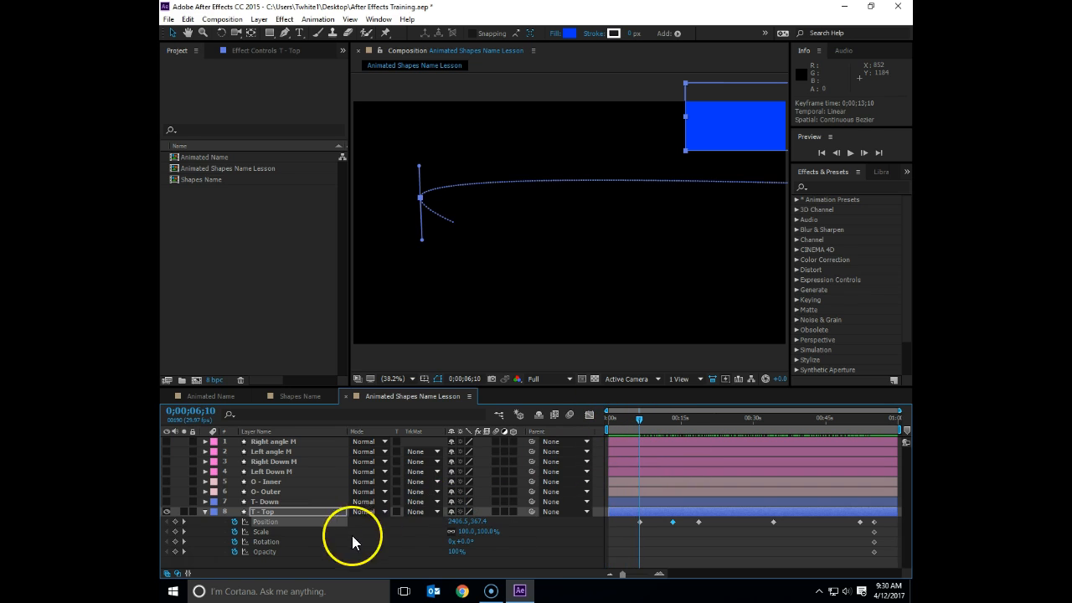
click(466, 532)
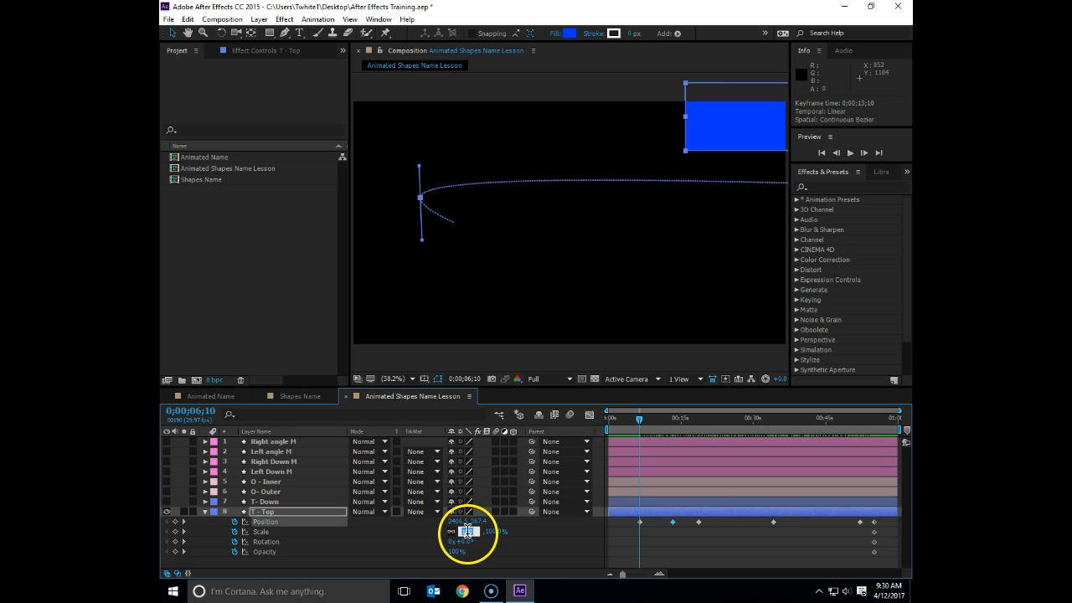
text(0)
key(Return)
drag(639, 419, 645, 423)
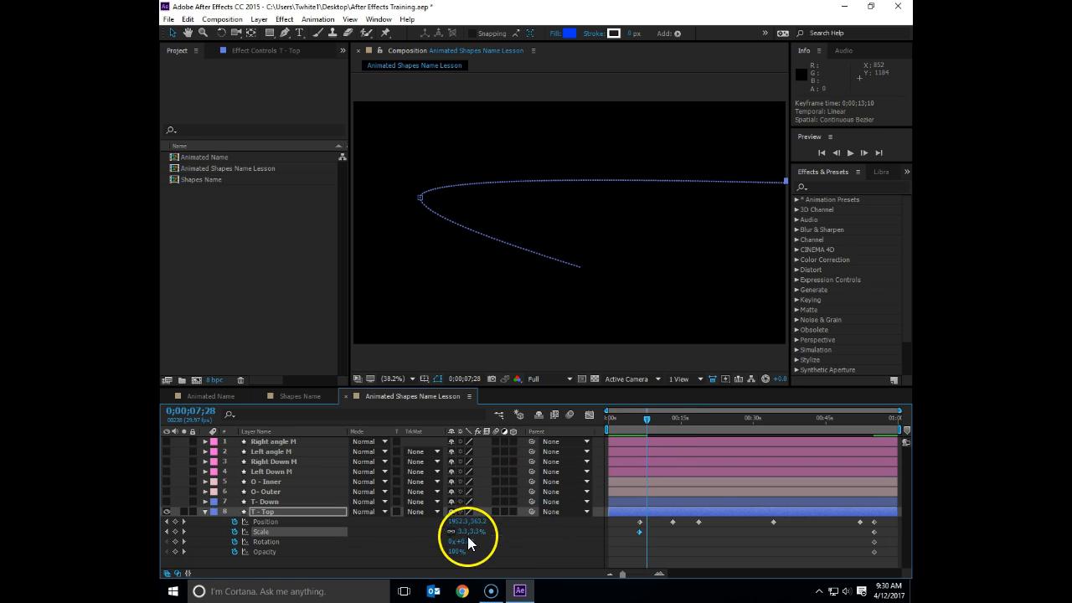
drag(477, 530, 624, 477)
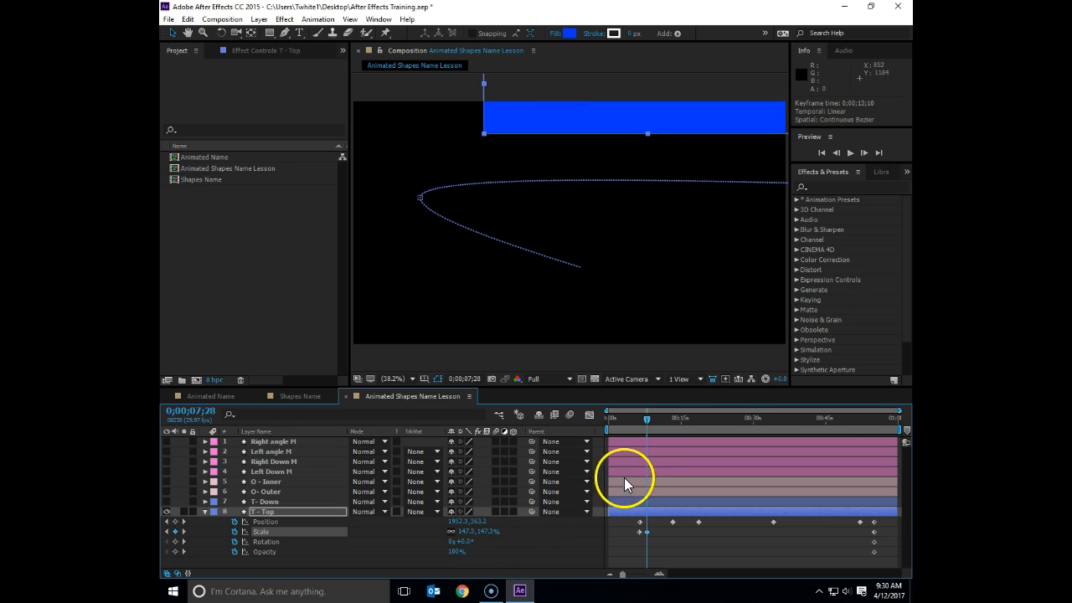
Add varied Scale keyframes to T - Top between about 14 and 42 seconds, plus one of 456.2% at 0;00;46;19
drag(645, 421, 674, 424)
drag(495, 531, 803, 437)
click(728, 423)
drag(732, 418, 782, 419)
drag(477, 531, 401, 533)
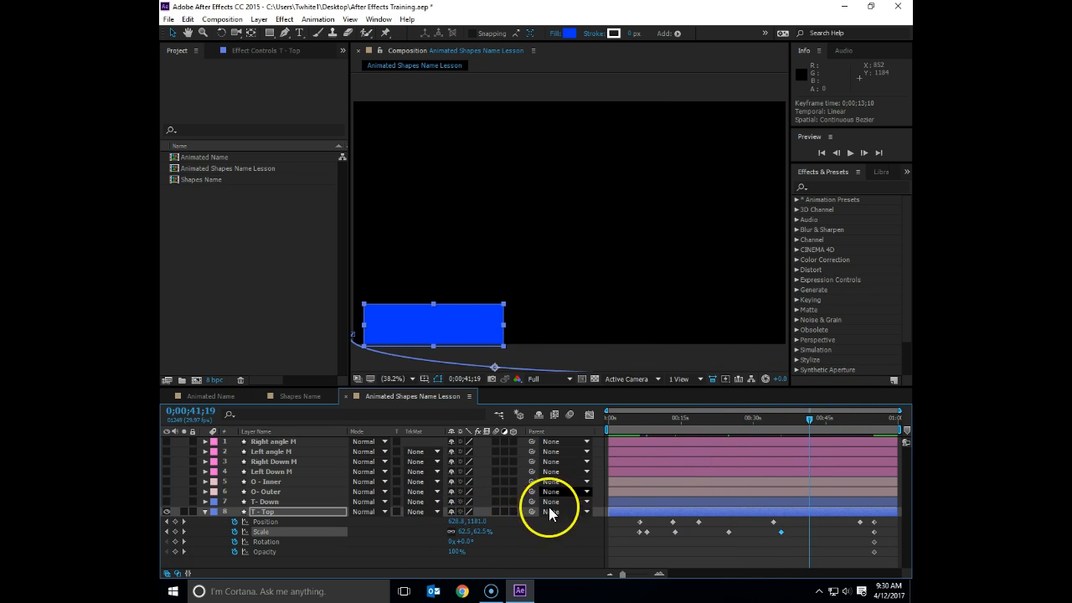
drag(482, 531, 651, 528)
click(834, 417)
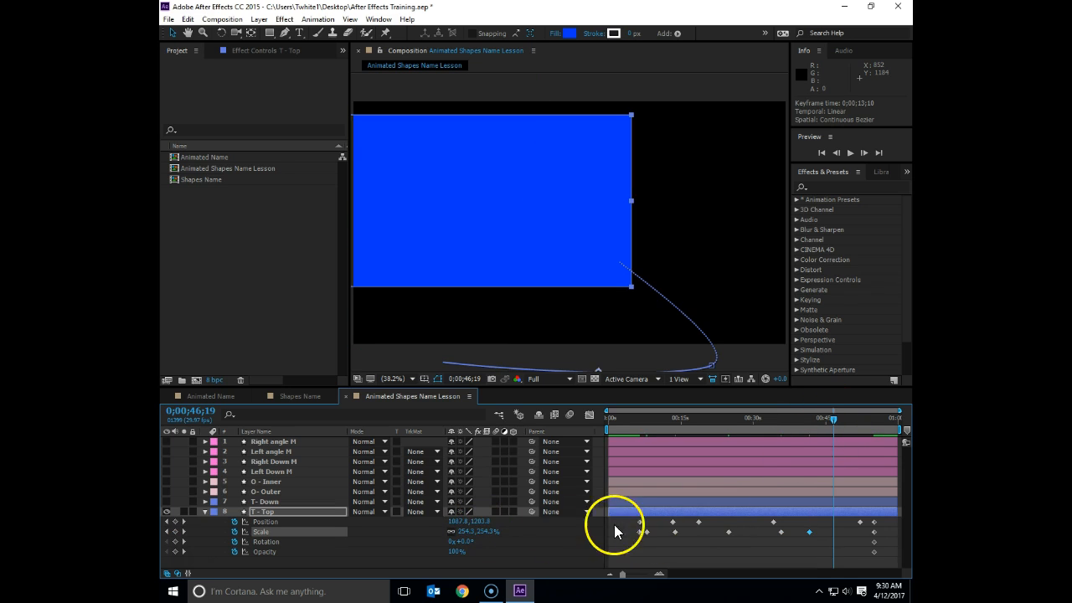
drag(484, 536, 607, 533)
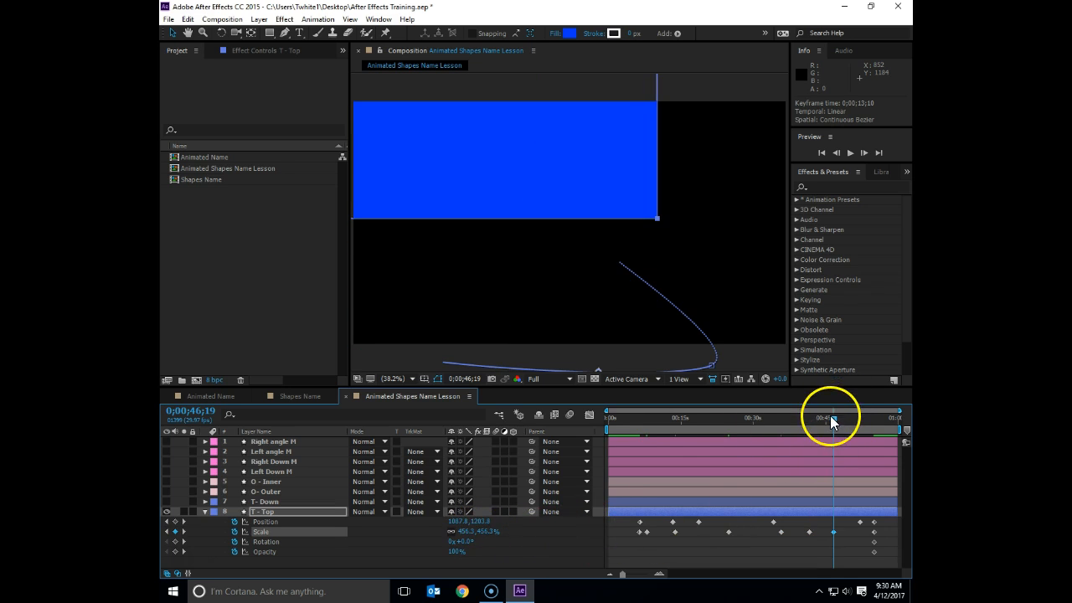
Review the scaling animation and keyframe T - Top's Rotation at 60x+86.0° on 0;00;03;13
drag(830, 416, 538, 456)
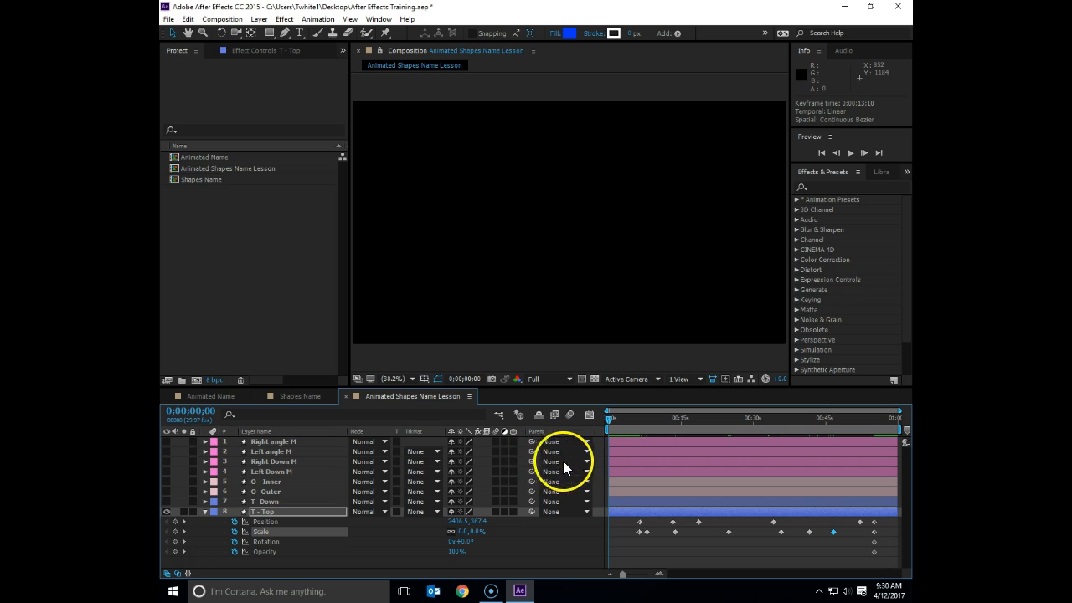
drag(613, 460, 876, 464)
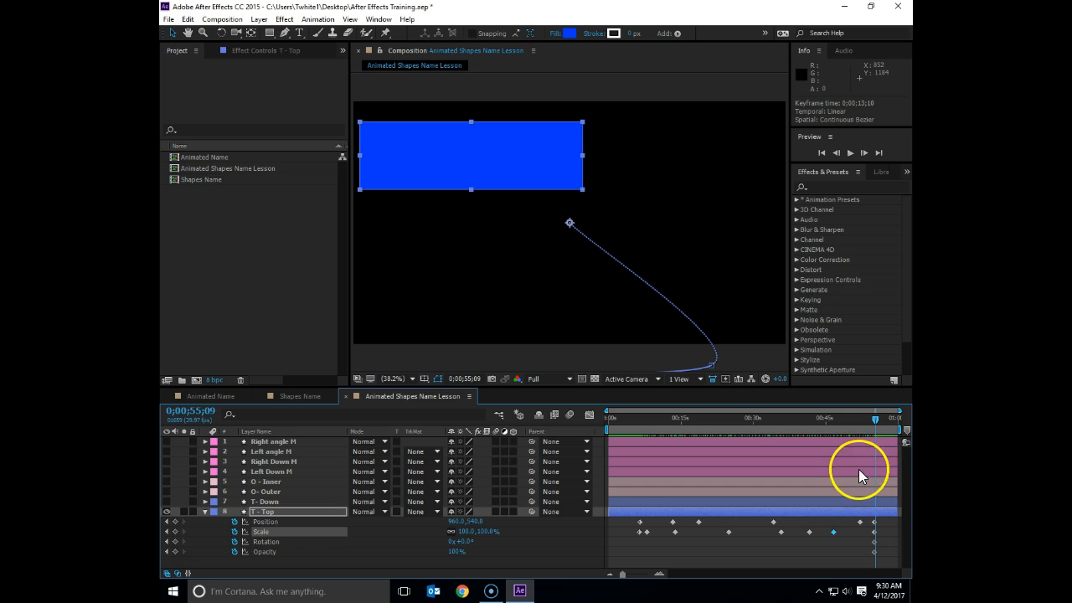
drag(867, 423, 628, 438)
drag(469, 541, 897, 514)
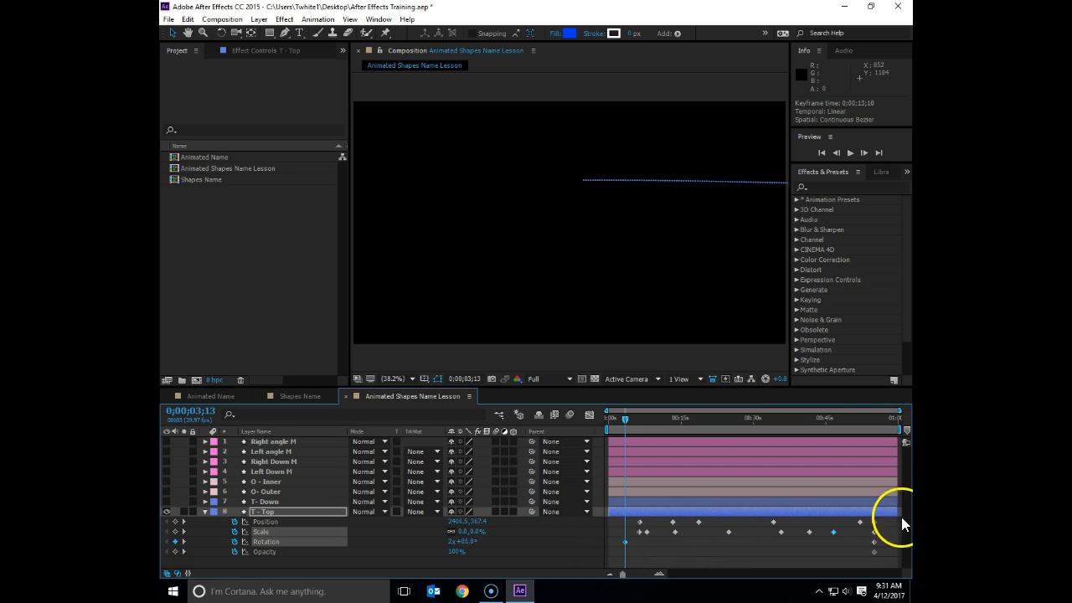
Retime T - Top's first Rotation keyframe to 0;00;05;08 and scrub the spin
mouse_move(619, 420)
mouse_down()
mouse_move(662, 430)
mouse_move(897, 428)
mouse_move(665, 414)
mouse_move(620, 424)
mouse_up()
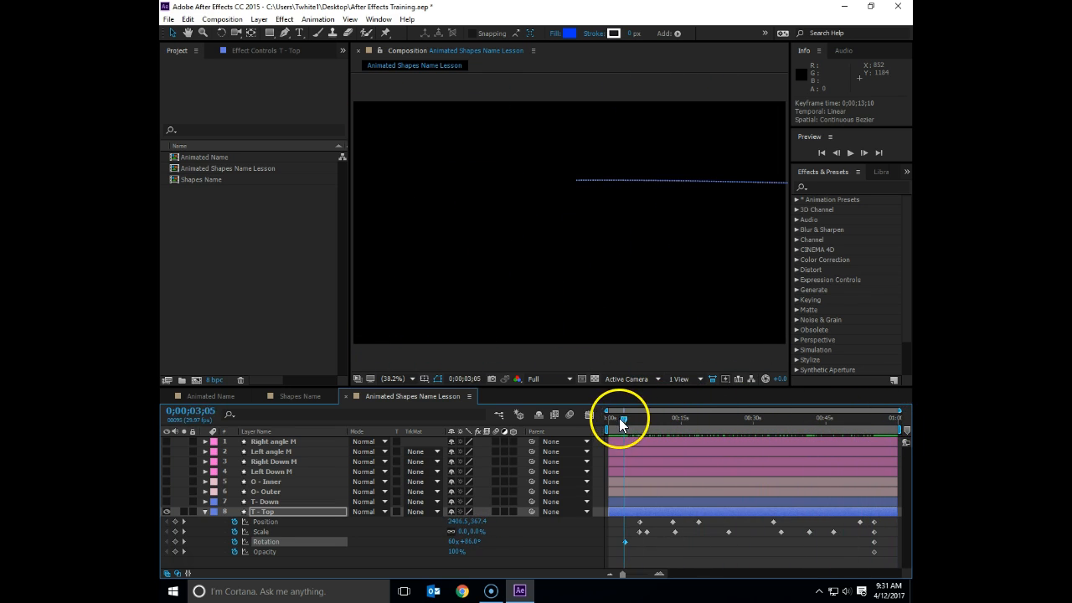
click(639, 522)
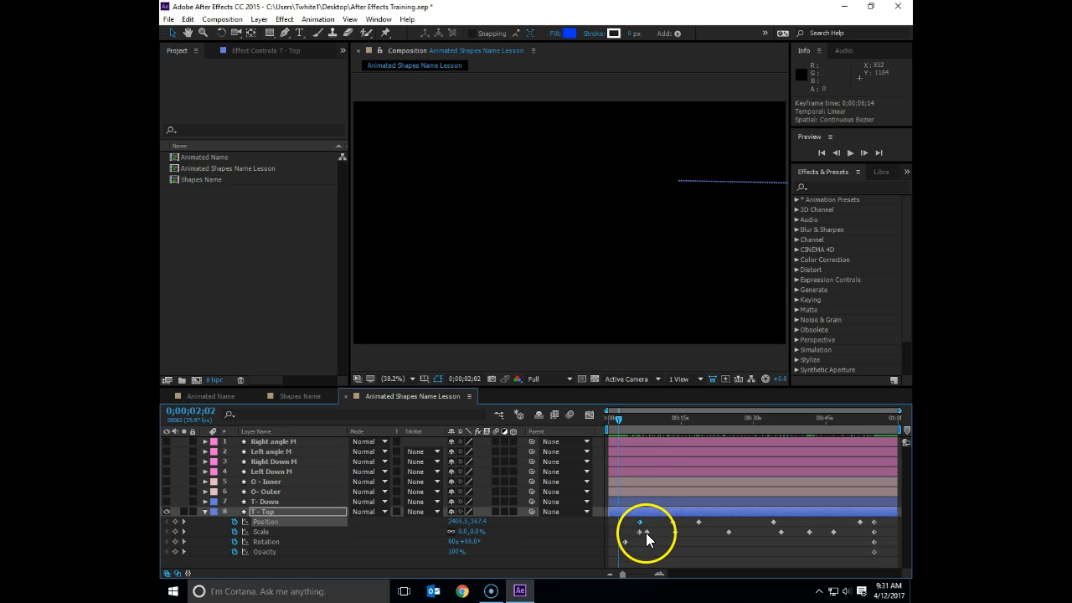
drag(625, 542, 648, 549)
drag(617, 421, 711, 436)
drag(646, 545, 634, 543)
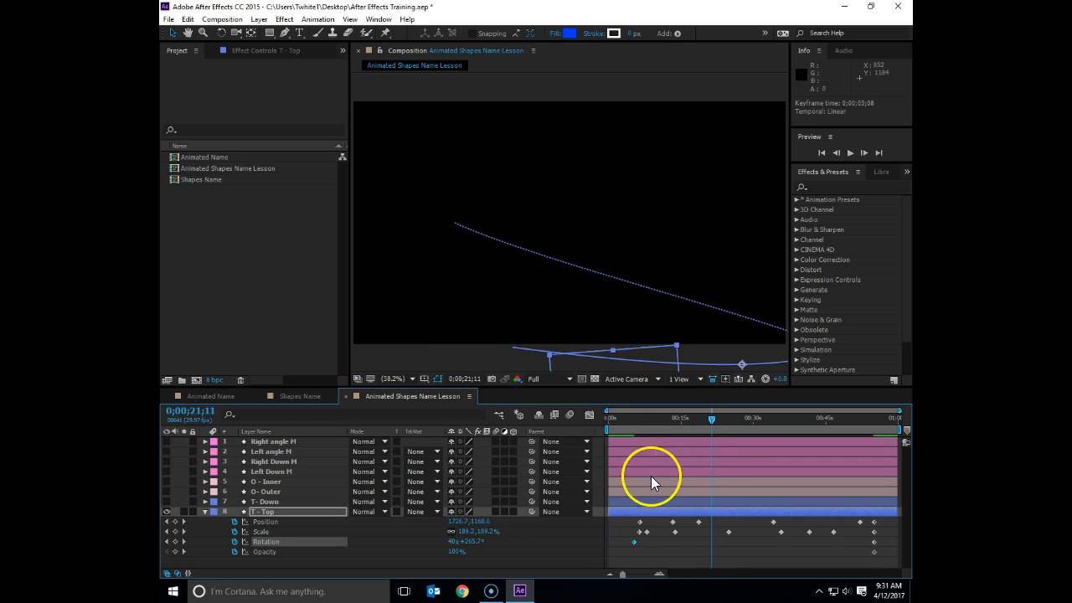
Copy all of T - Top's keyframes, paste them onto T- Down at 0;00;05;11 and make T- Down visible
drag(639, 421, 633, 425)
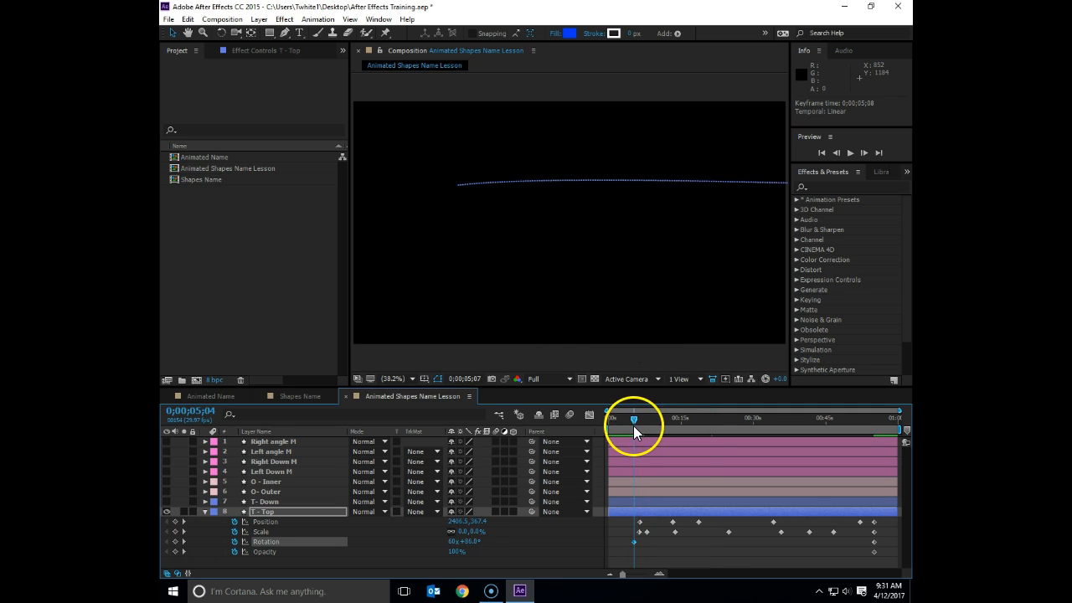
drag(627, 521, 887, 559)
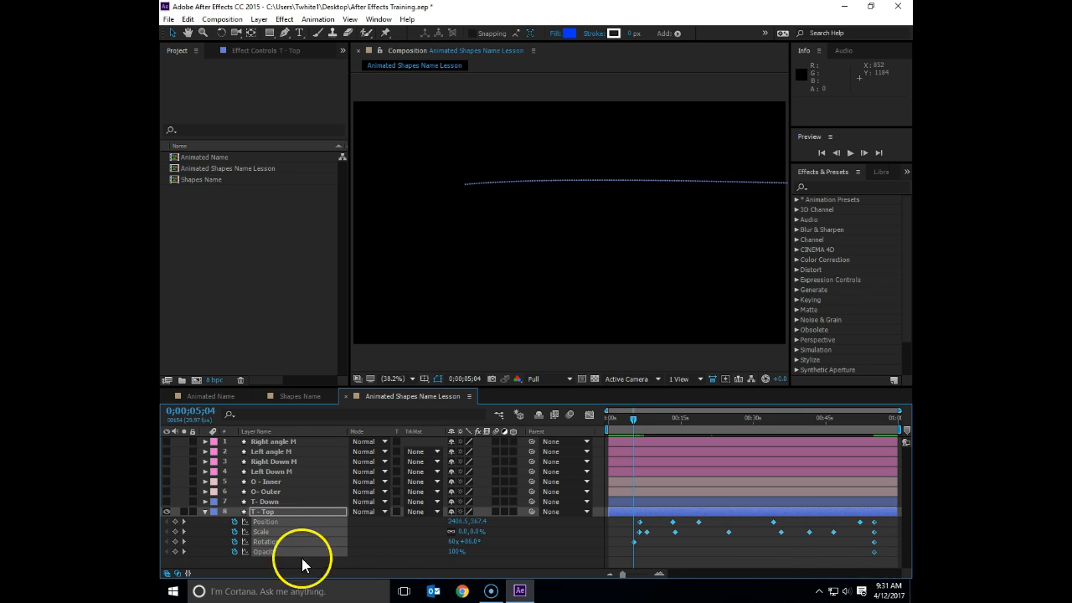
click(290, 501)
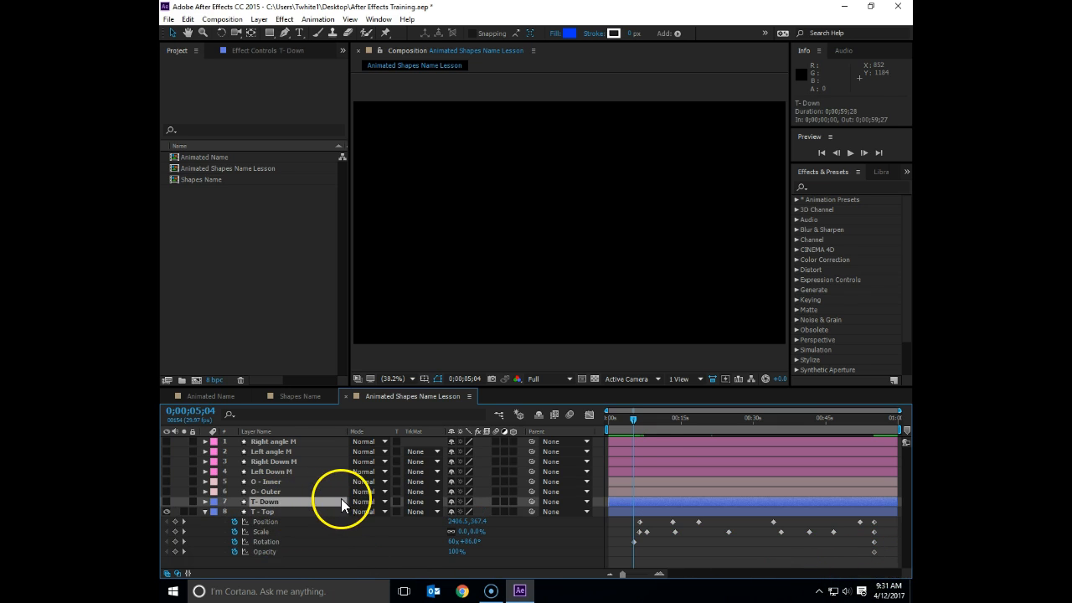
click(631, 418)
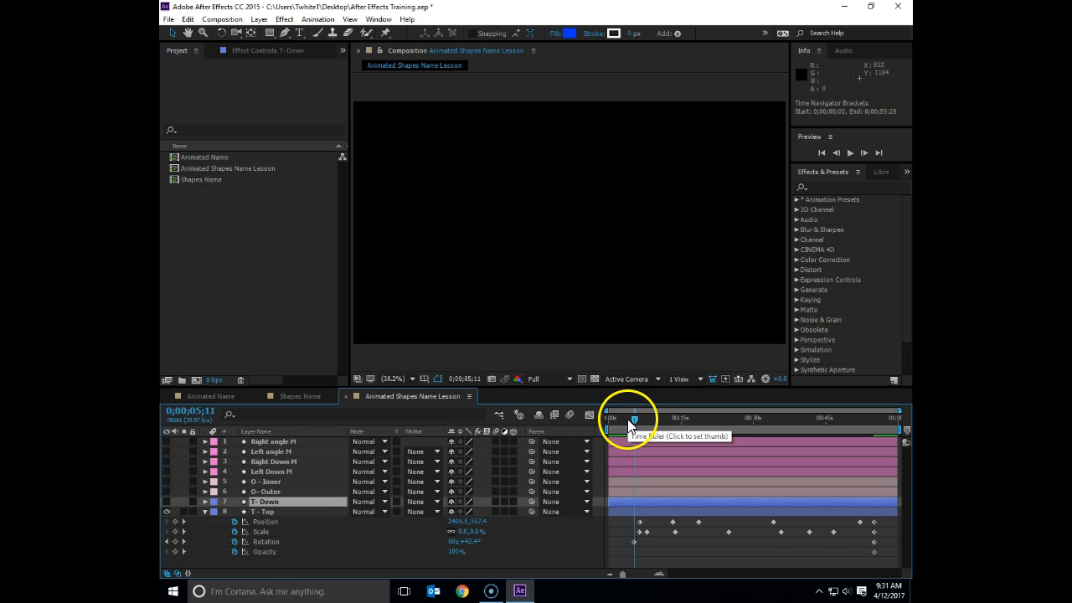
key(ctrl+v)
click(167, 501)
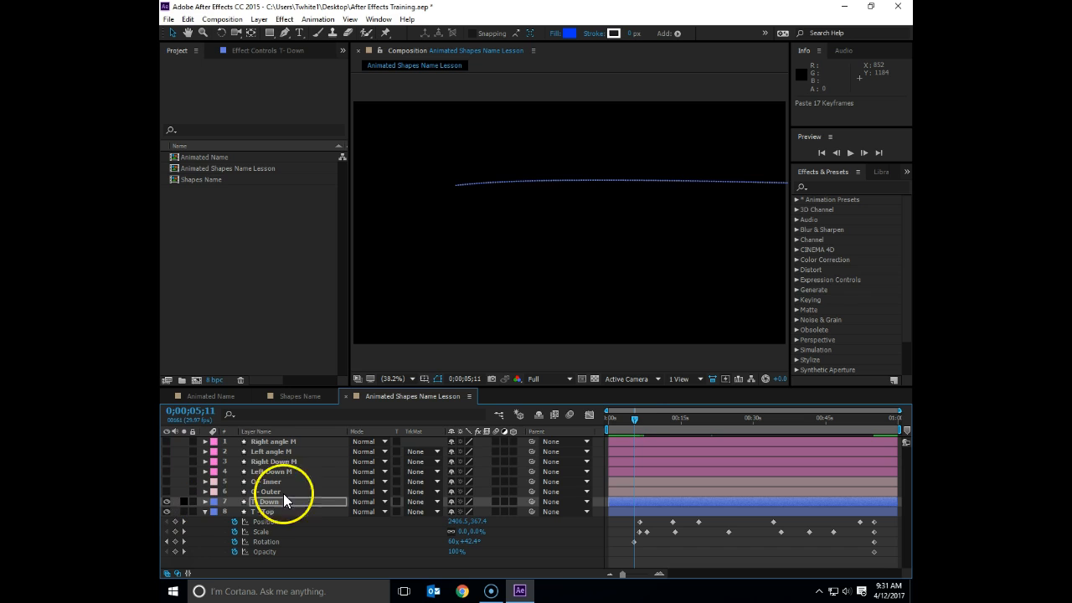
Scrub through the timeline up to 0;00;56;04 and back to examine how both T pieces assemble
drag(633, 418, 878, 447)
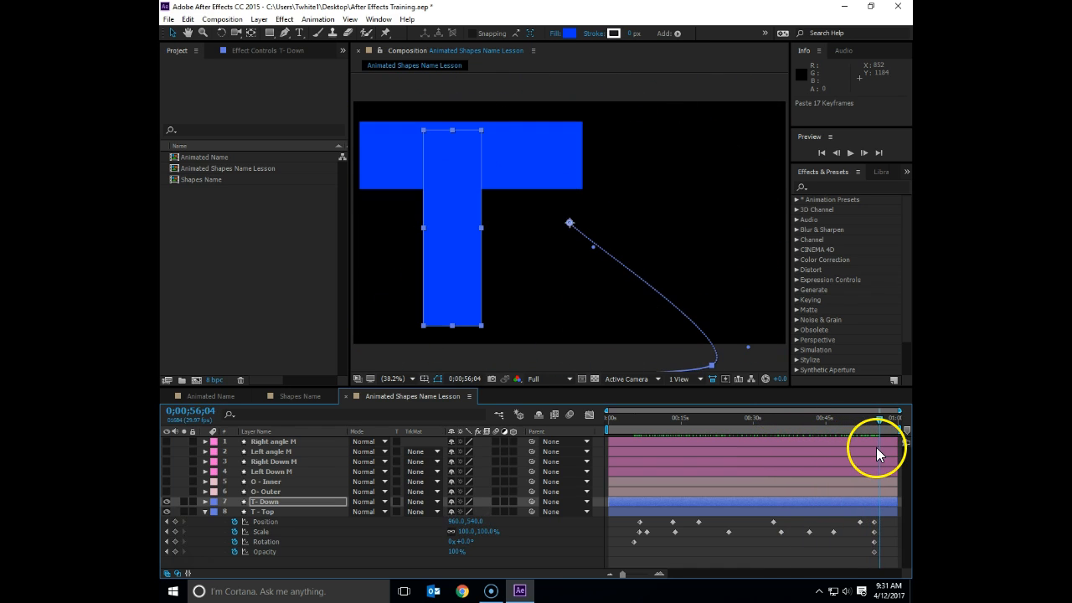
click(714, 318)
drag(754, 428, 863, 458)
drag(856, 415, 609, 425)
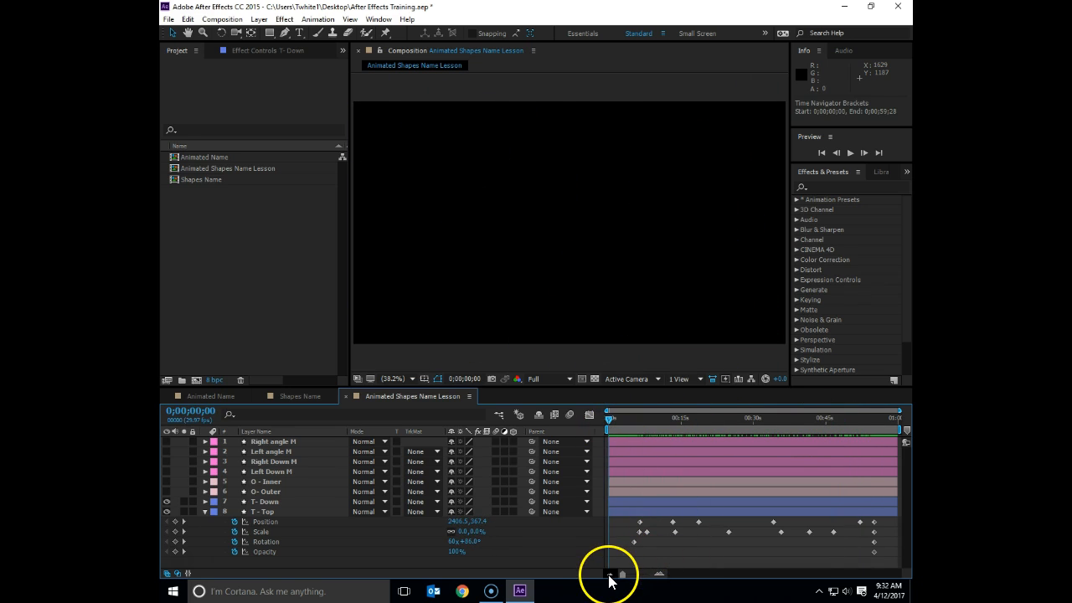
drag(614, 419, 713, 454)
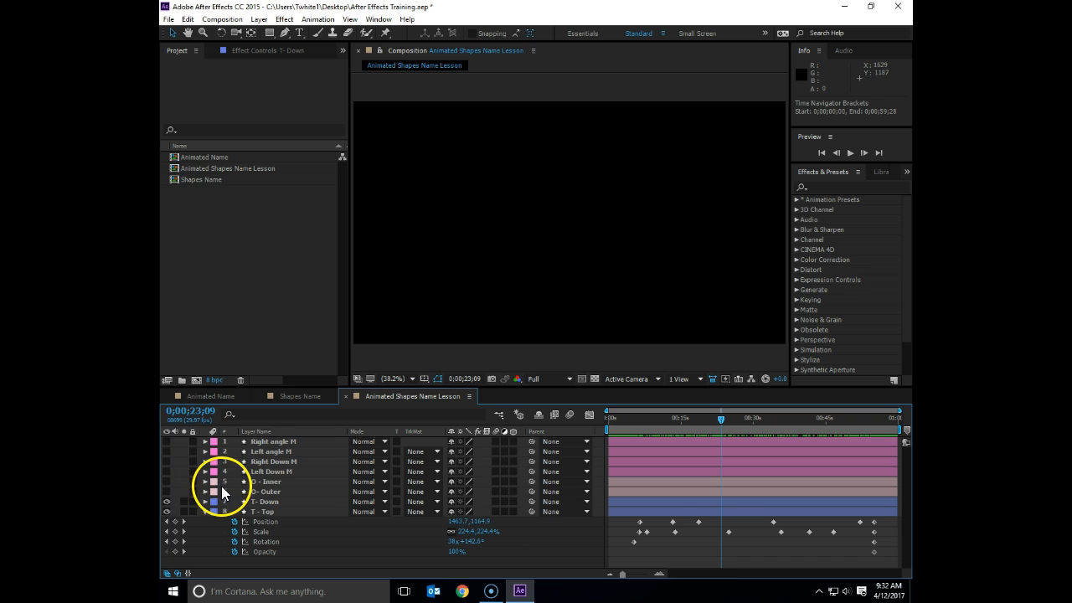
Select the O- Outer and O - Inner layers and reveal their Position, Scale, Rotation and Opacity properties
drag(700, 424, 875, 446)
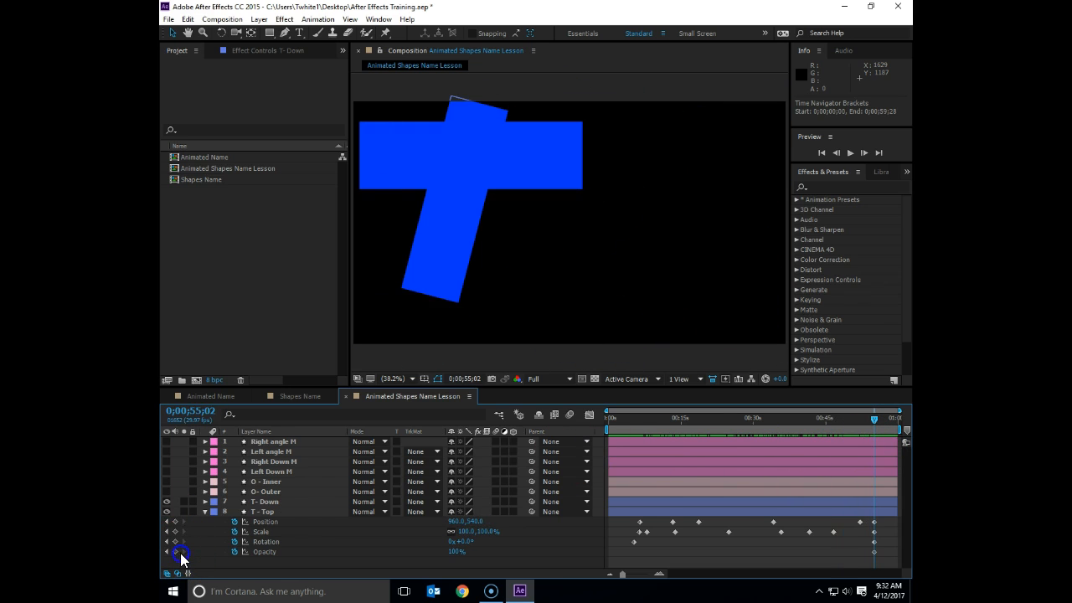
click(302, 493)
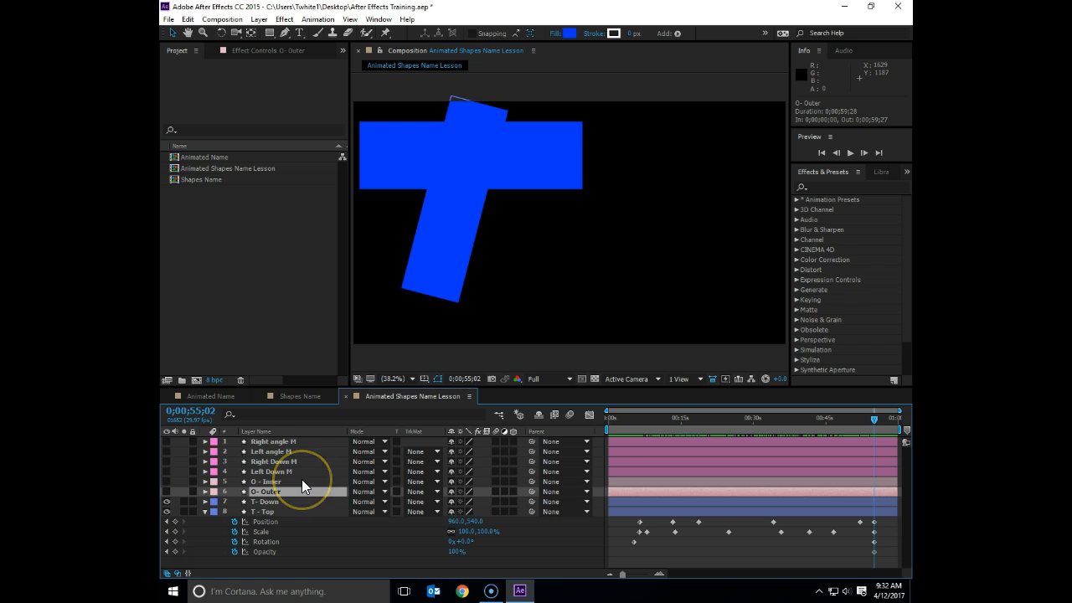
shift+click(303, 482)
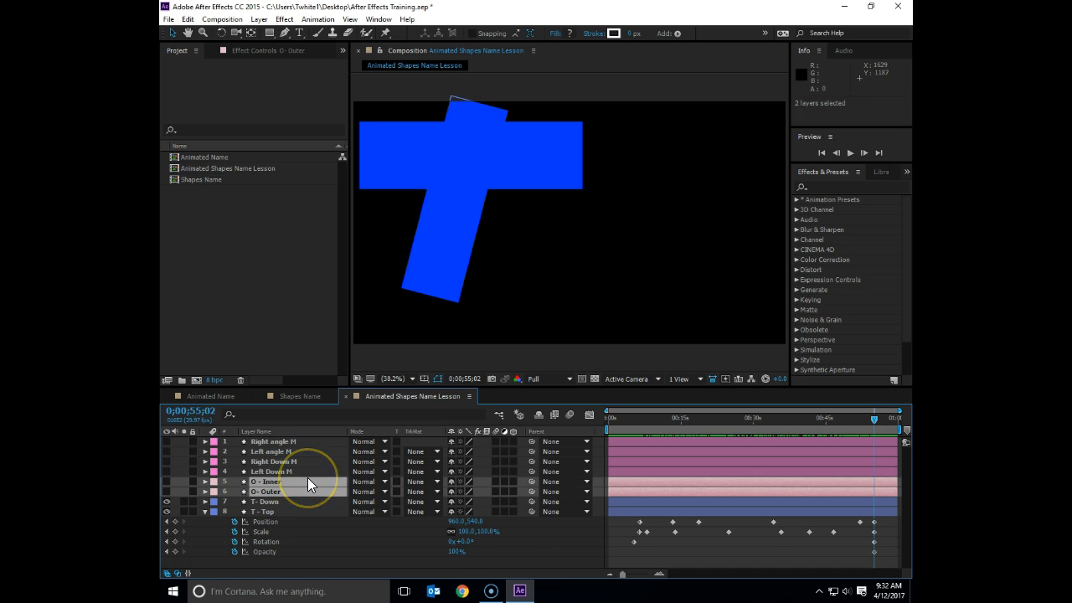
key(p)
key(shift+s)
key(shift+r)
key(shift+t)
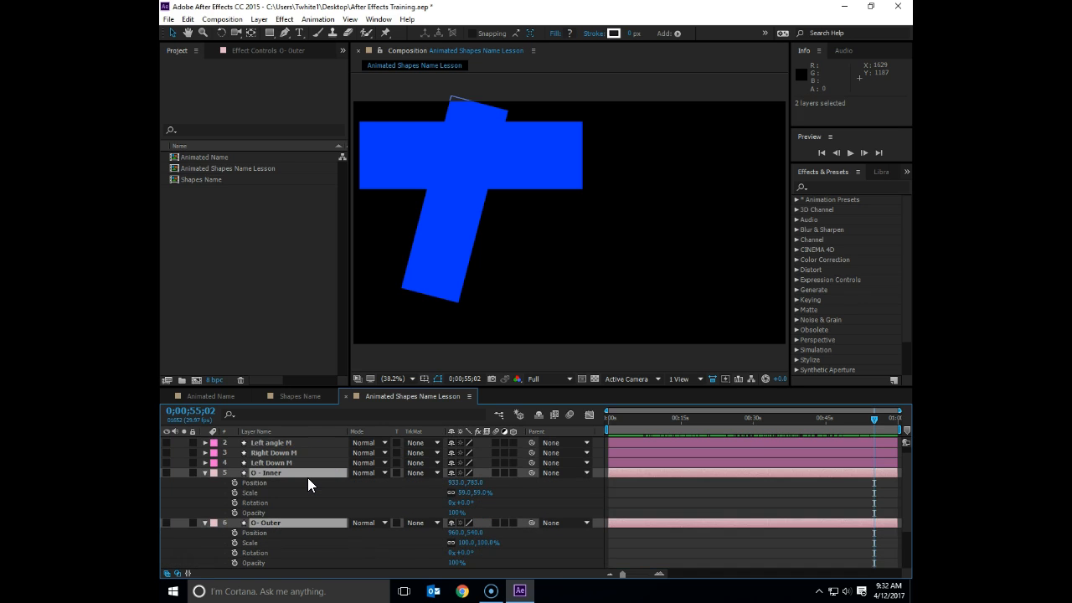
At 0;00;56;04, set initial Position, Scale, Rotation and Opacity keyframes for O - Inner and O- Outer, and move to 0;00;36;15
drag(875, 419, 878, 420)
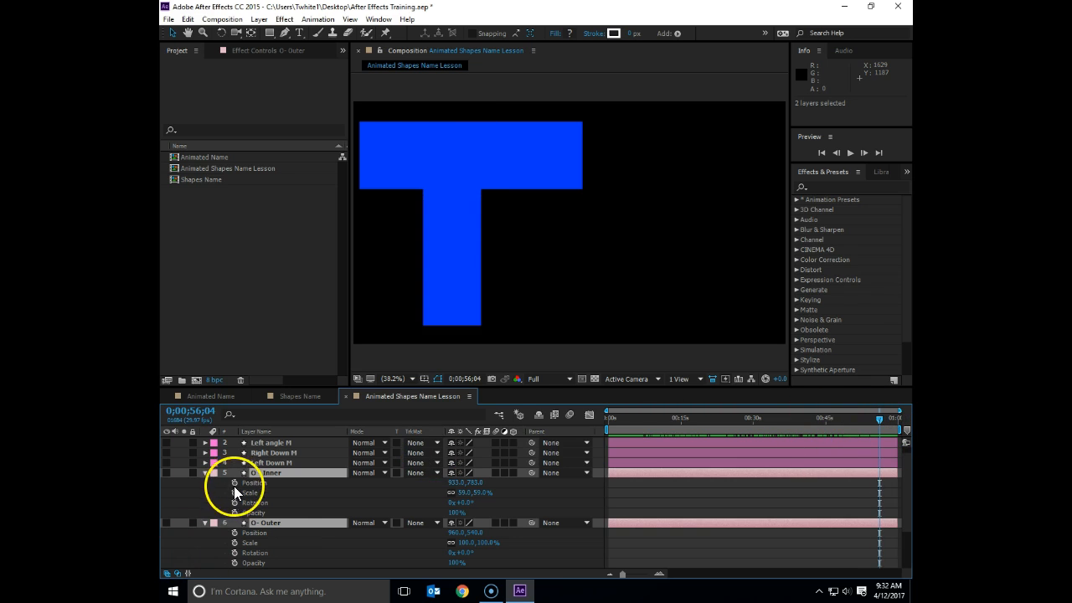
click(234, 483)
click(234, 492)
click(235, 503)
click(235, 513)
click(235, 533)
click(234, 542)
click(234, 553)
click(235, 563)
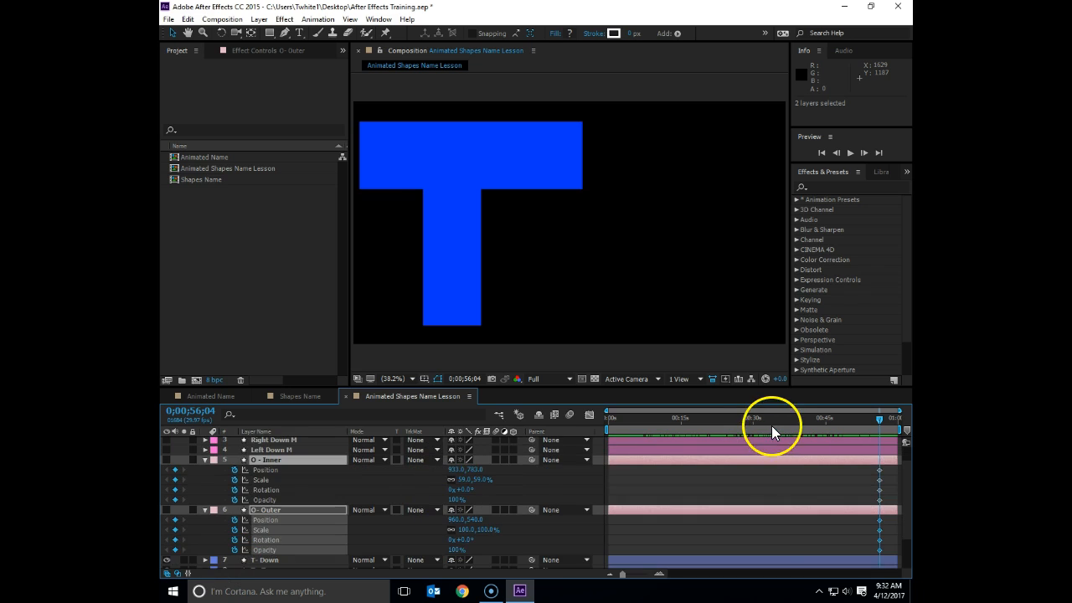
click(785, 423)
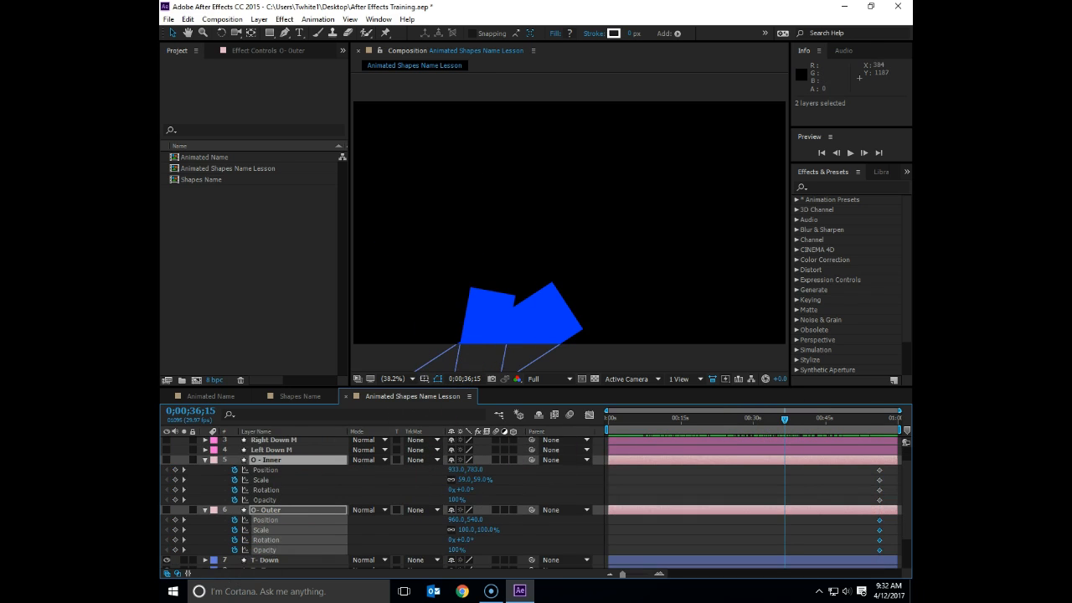
Make both O layers visible and set O - Inner's opacity to 0% at 0;00;55;13
click(167, 462)
click(167, 511)
click(168, 512)
click(313, 492)
click(281, 464)
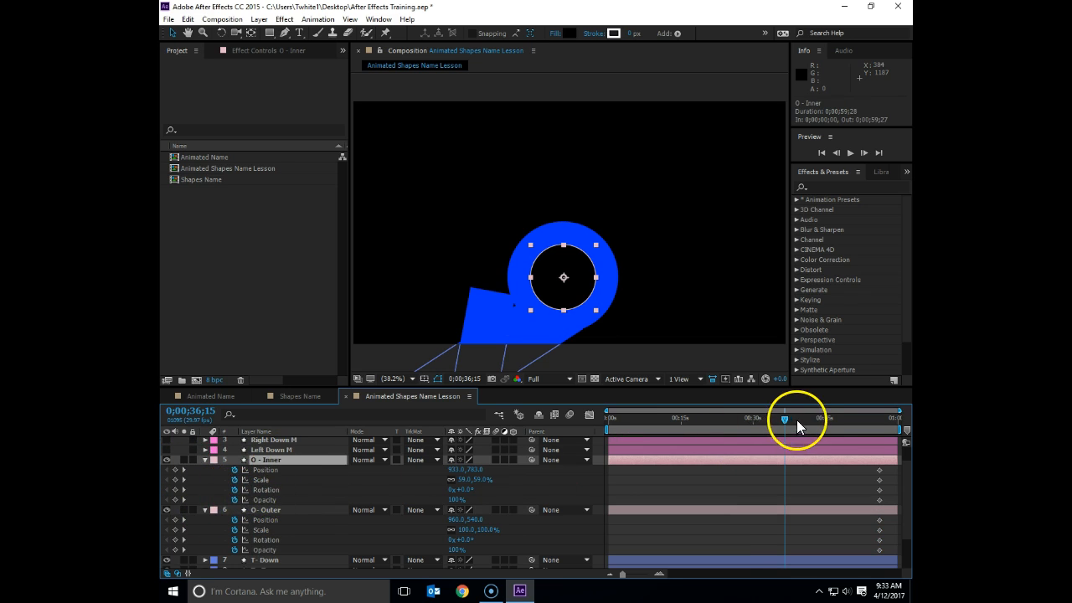
drag(783, 418, 875, 427)
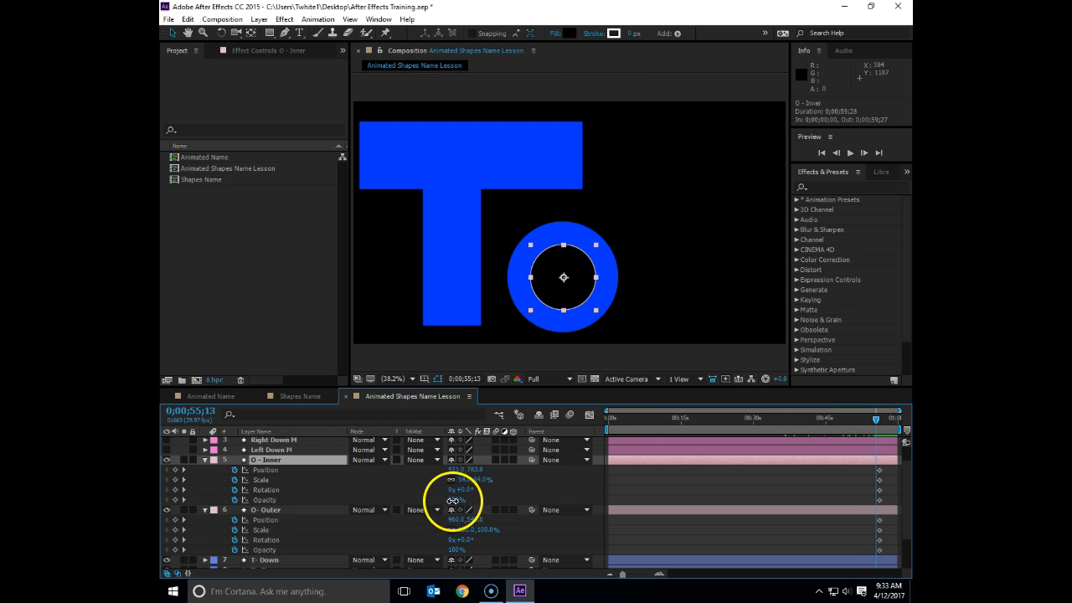
drag(453, 500, 299, 504)
Add four widely spaced Position keyframes to O- Outer, including 0;00;26;26 near the frame's upper edge and 0;00;52;07 at about 140, -91
drag(764, 421, 674, 421)
click(572, 335)
drag(579, 313, 550, 190)
click(738, 421)
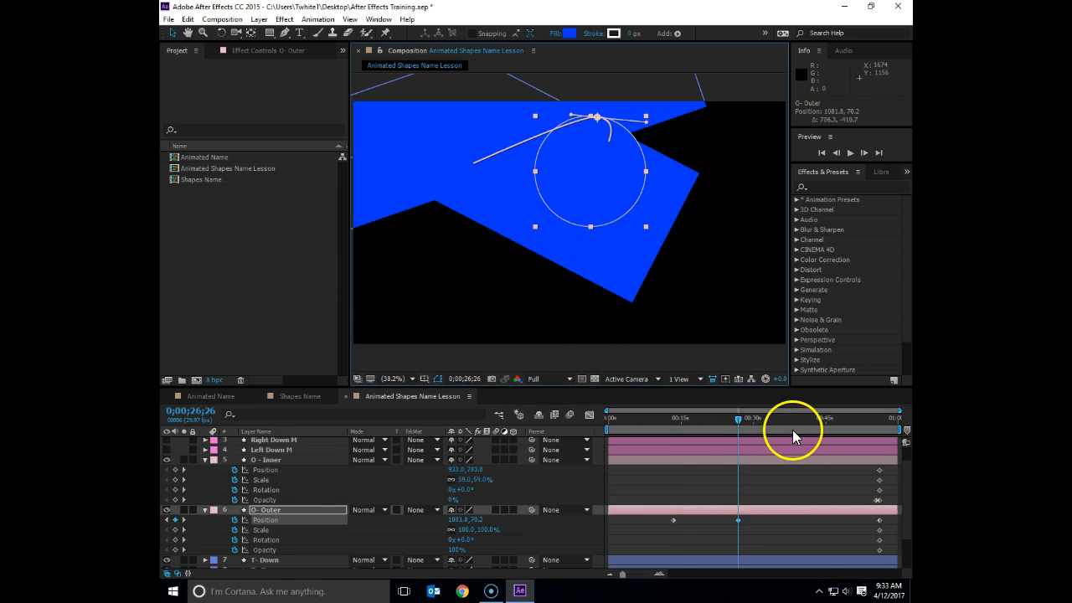
click(794, 428)
drag(591, 231, 702, 322)
drag(754, 422, 861, 426)
drag(527, 311, 386, 130)
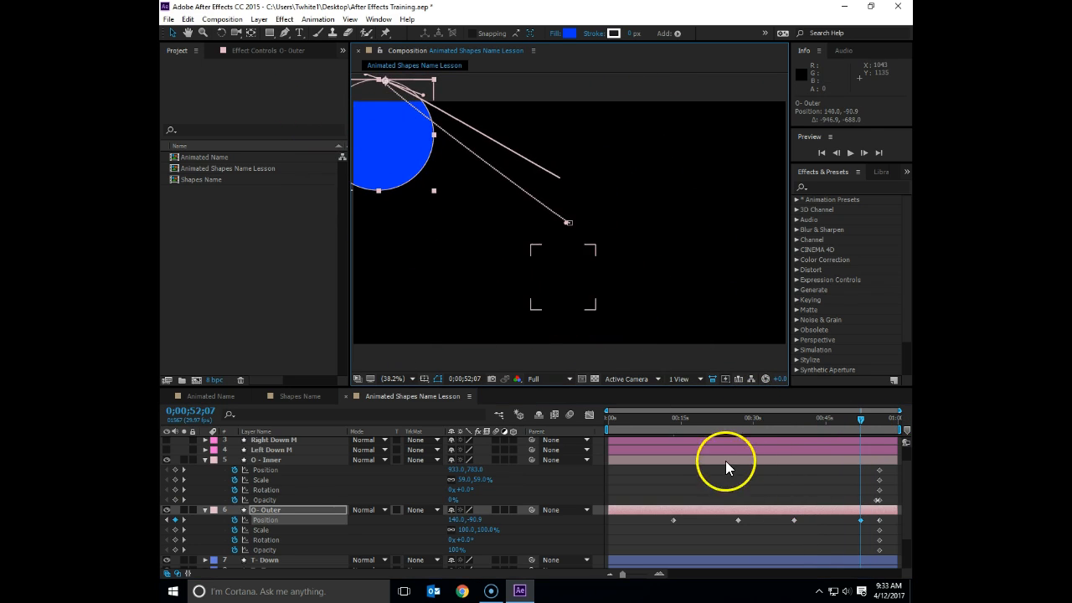
Add O- Outer Position keyframes at 0;00;08;09, 0;00;20;26, about 0;00;35 and 0;00;45;16, moving the circle to different sides of the frame
click(648, 418)
drag(402, 251, 779, 214)
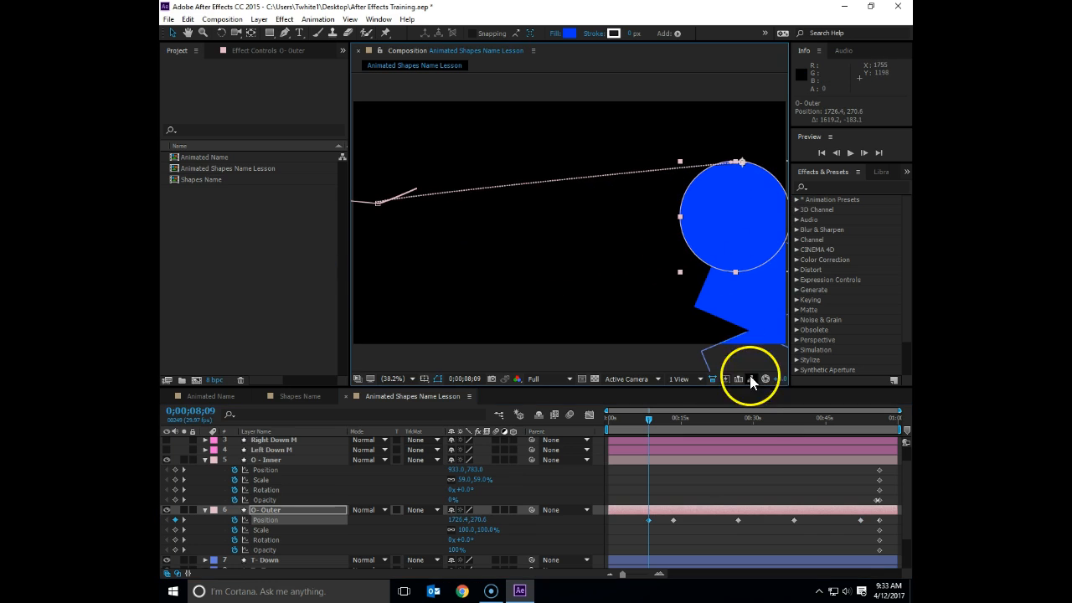
click(709, 421)
drag(524, 234, 612, 350)
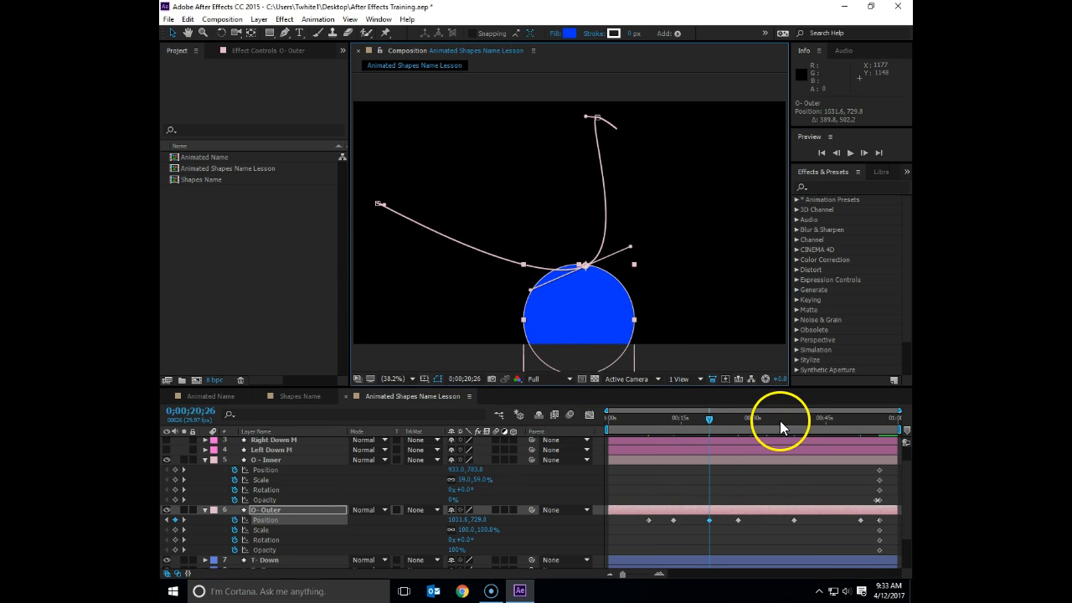
click(780, 420)
drag(686, 287, 325, 293)
click(828, 420)
drag(516, 270, 596, 77)
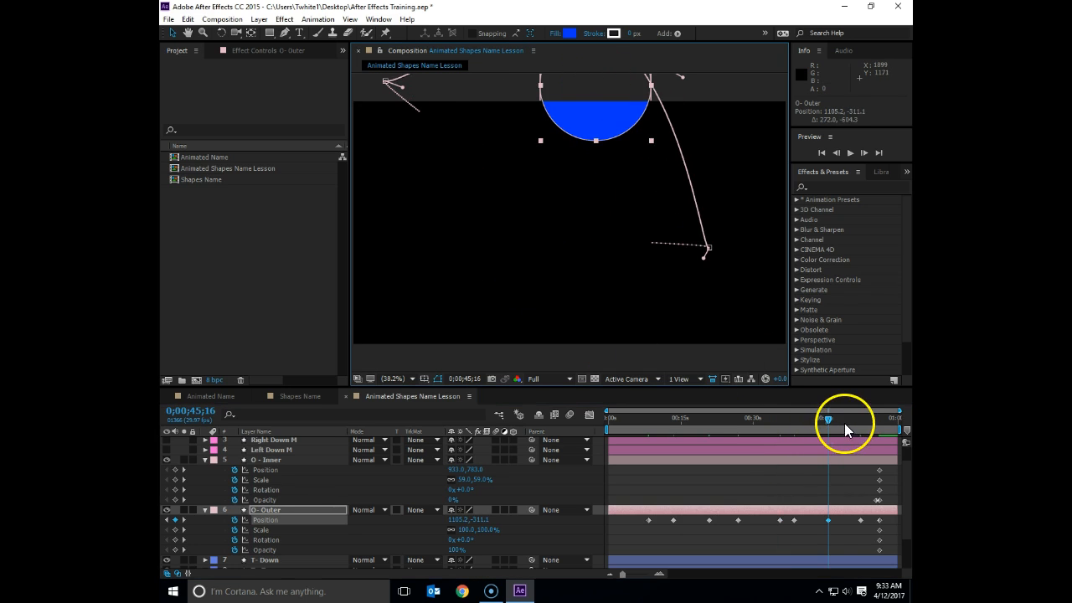
Add closely spaced O- Outer Position keyframes near 0;00;49, including 0;00;49;20 and 0;00;50;20, and check the assembled letters near the end
click(845, 420)
drag(481, 121, 444, 283)
click(847, 419)
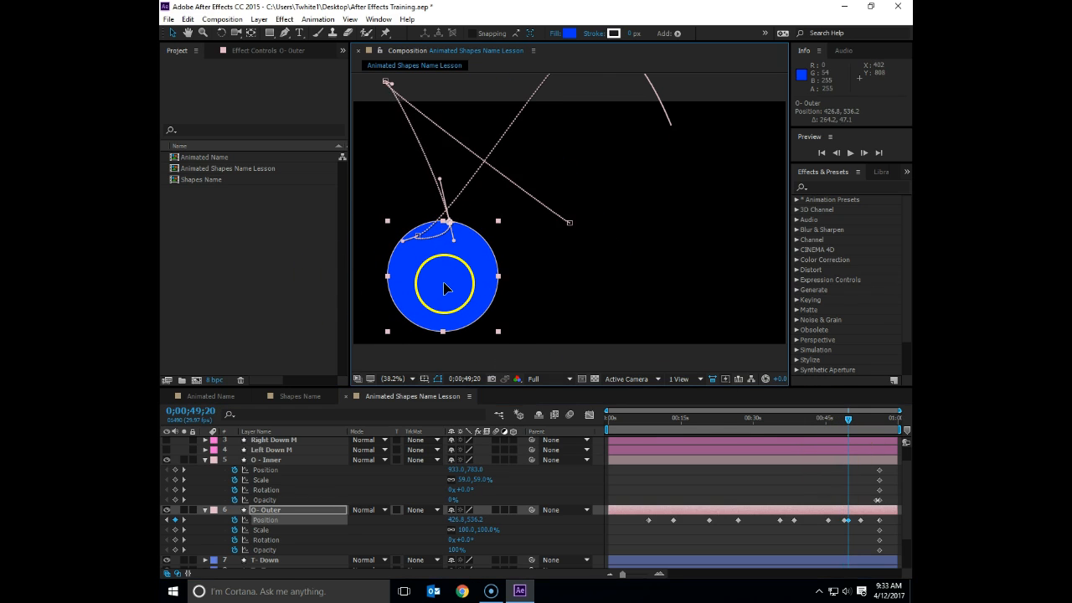
click(852, 421)
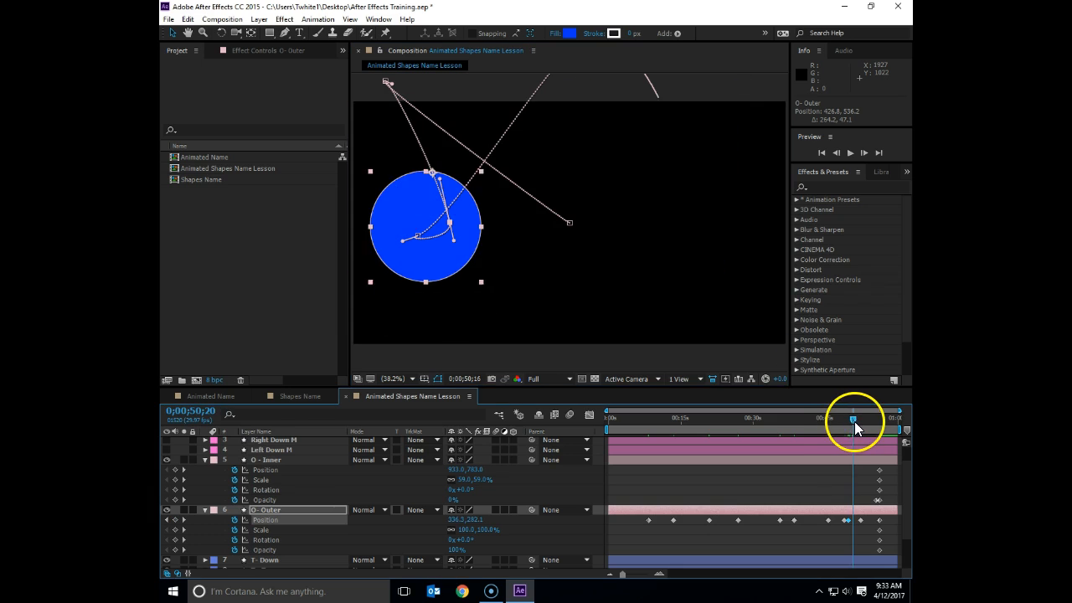
drag(457, 272, 503, 306)
drag(855, 417, 896, 440)
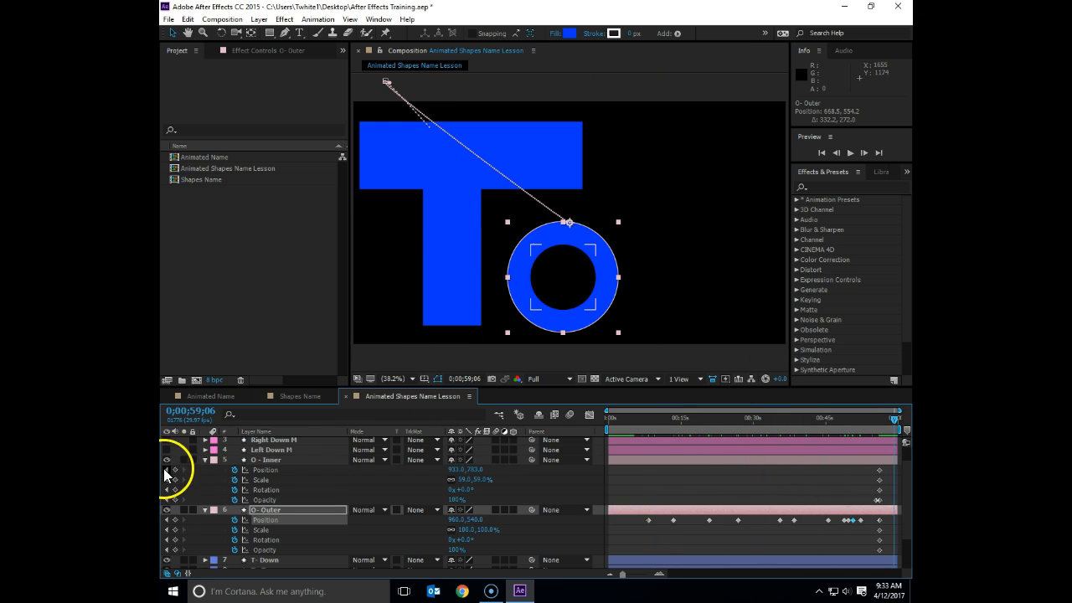
Collapse the properties of the O - Inner, O- Outer and T - Top layers
click(205, 461)
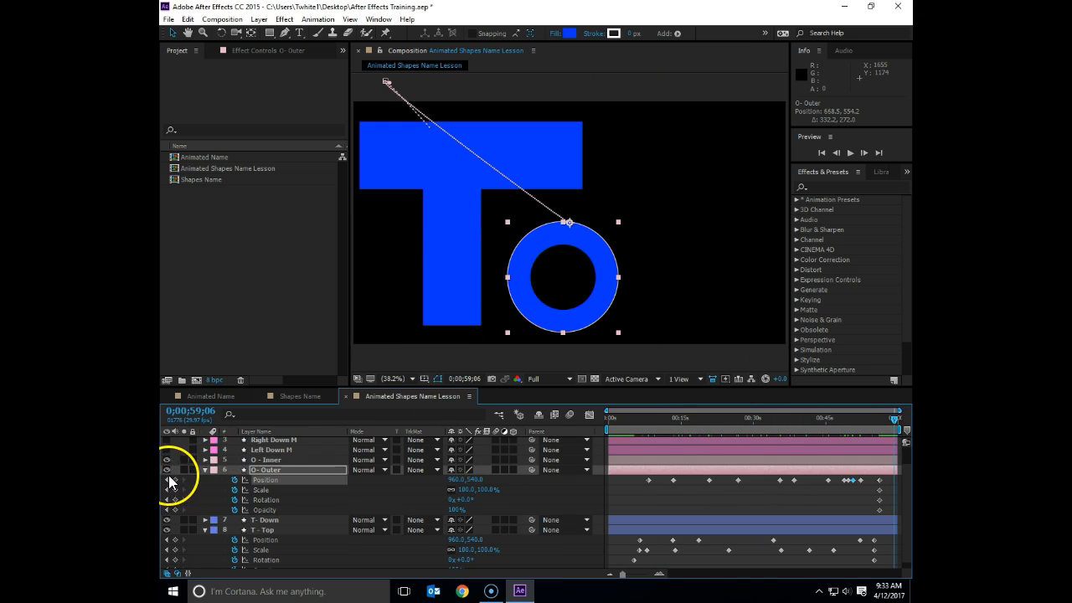
click(205, 470)
click(262, 471)
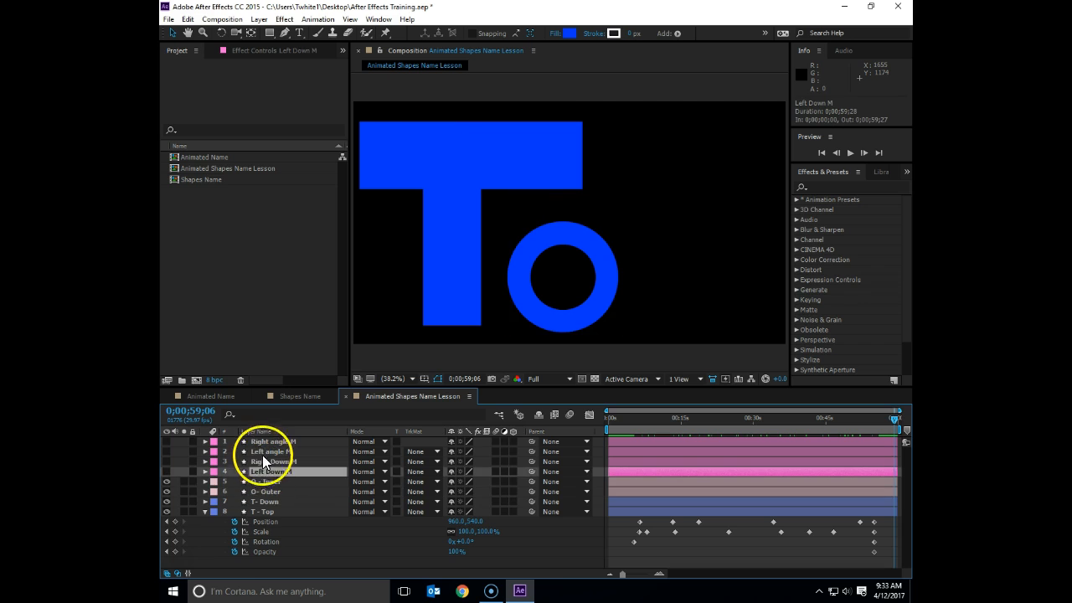
click(205, 512)
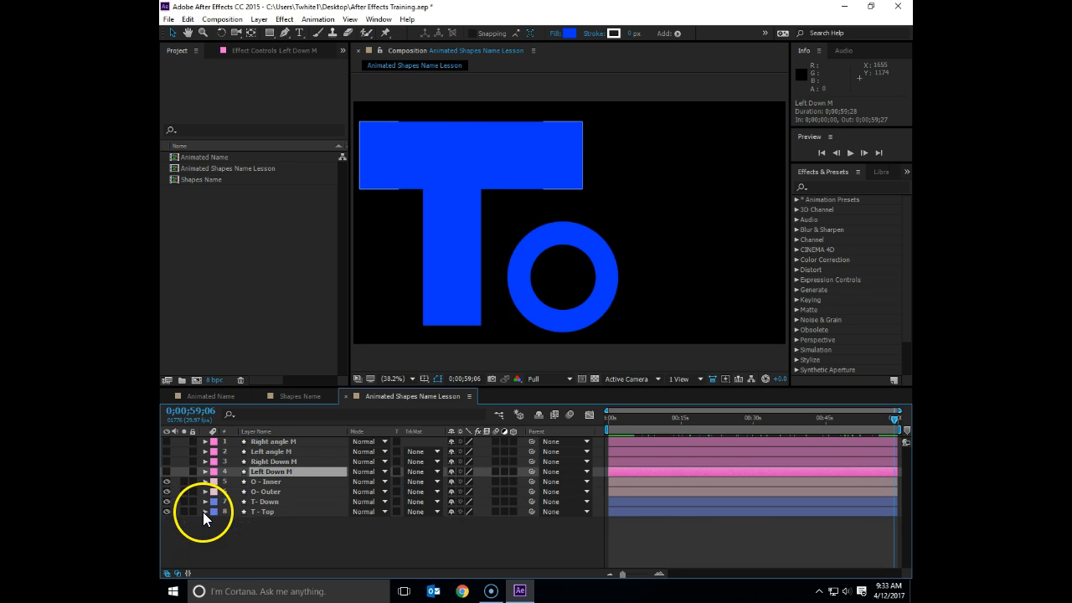
Select all four M layers, make them visible and reveal their Position, Scale and Rotation properties
ctrl+click(259, 462)
ctrl+click(263, 453)
ctrl+click(270, 443)
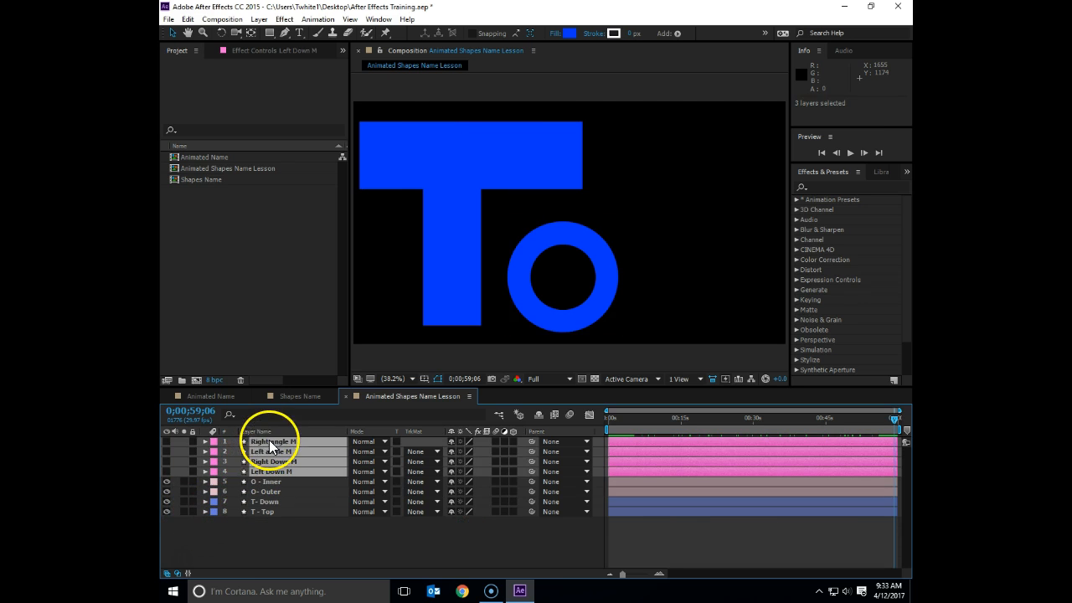
click(170, 441)
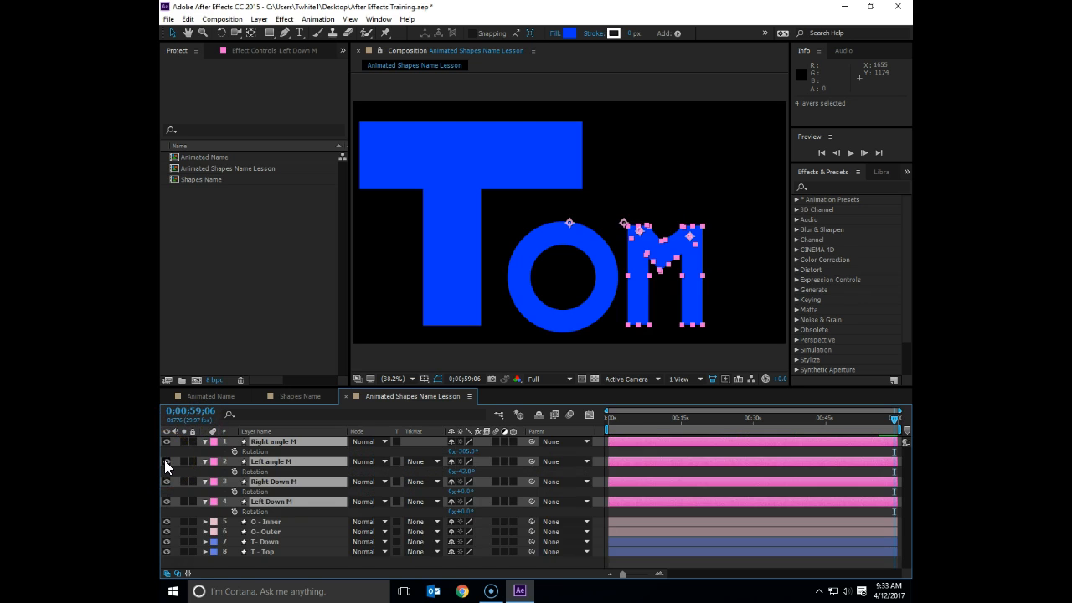
key(s)
key(shift+r)
key(shift+p)
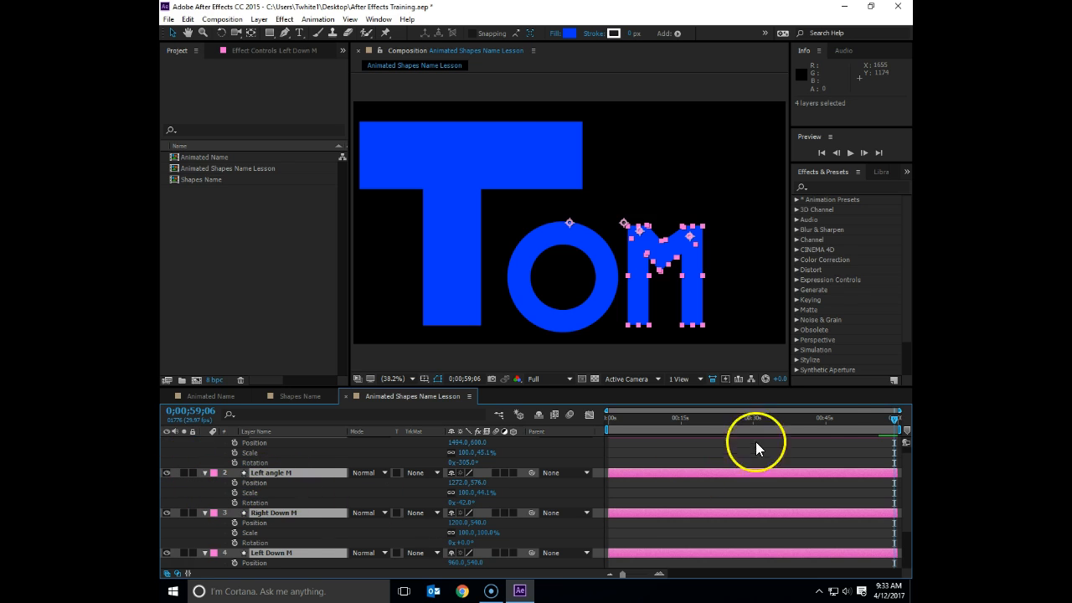
At 0;00;57;15, set initial Position, Scale and Rotation keyframes for Right angle M and Left angle M
drag(891, 424, 885, 424)
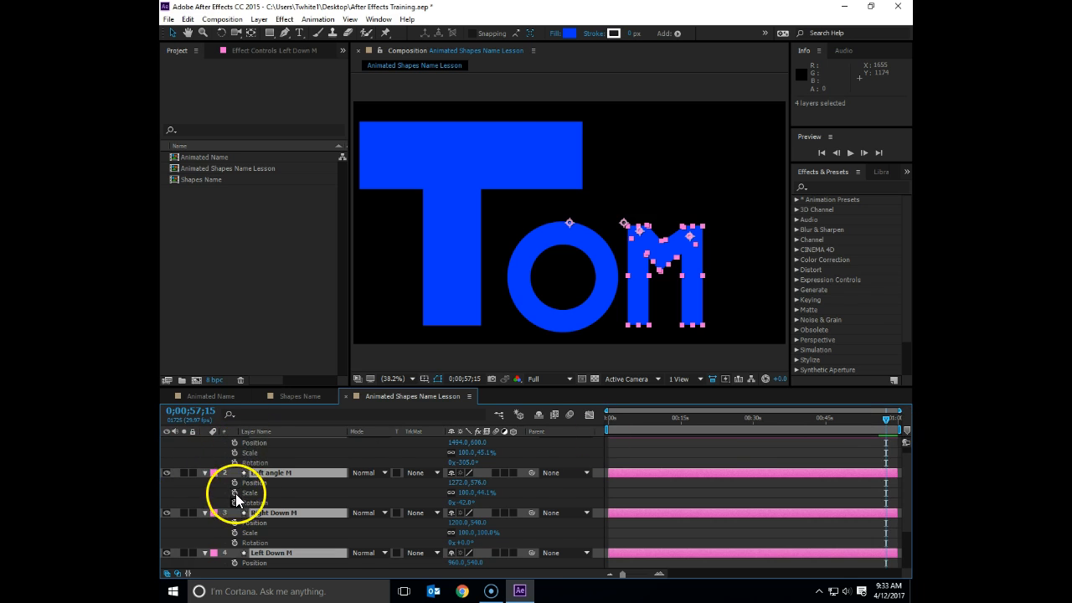
scroll(251, 456, up, 1)
click(235, 451)
click(236, 462)
click(237, 471)
scroll(251, 469, down, 1)
click(236, 462)
click(236, 472)
click(236, 482)
Set initial Position, Scale and Rotation keyframes for Right Down M and Left Down M at 0;00;57;15
click(235, 502)
click(236, 512)
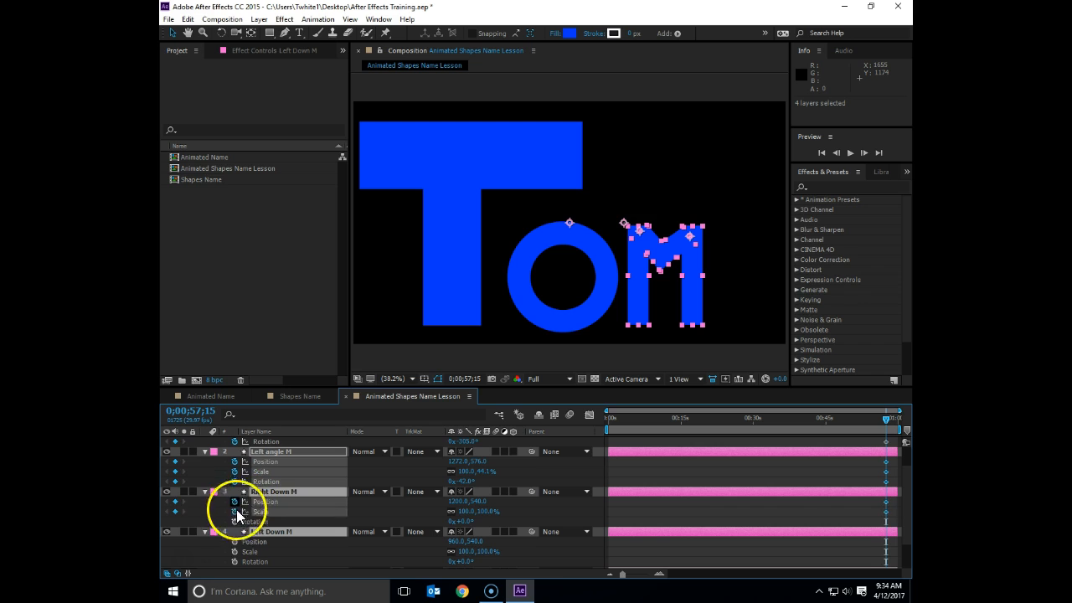
click(235, 522)
click(235, 542)
click(236, 552)
click(235, 562)
Keyframe the M layers' Scale smaller at 0;00;27;29, enlarged near 0;00;08 and 0% at 0;00;02;17
drag(485, 552, 461, 557)
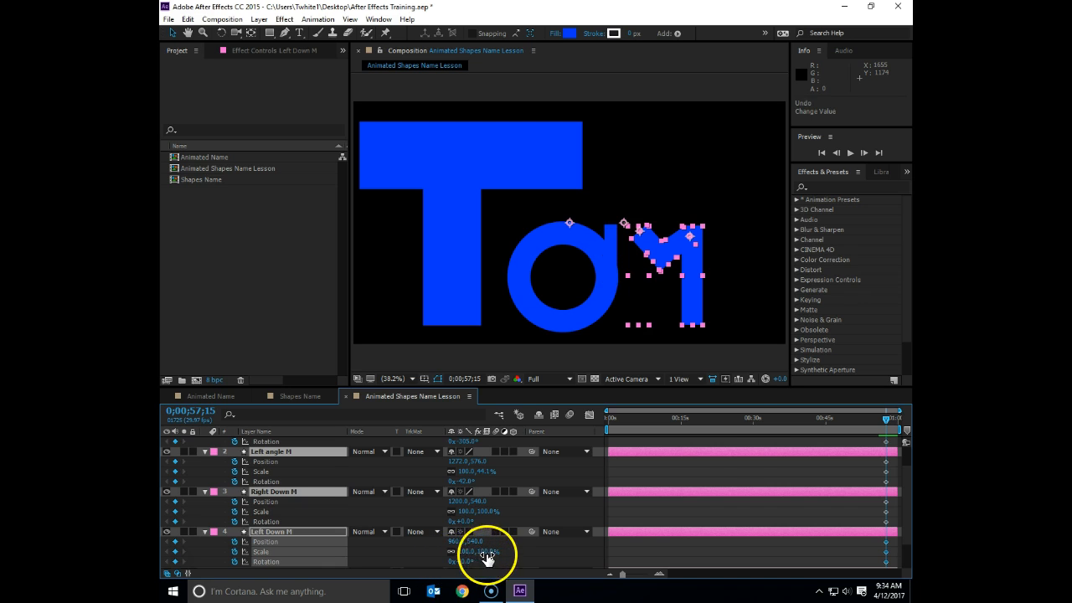
key(ctrl+z)
click(740, 418)
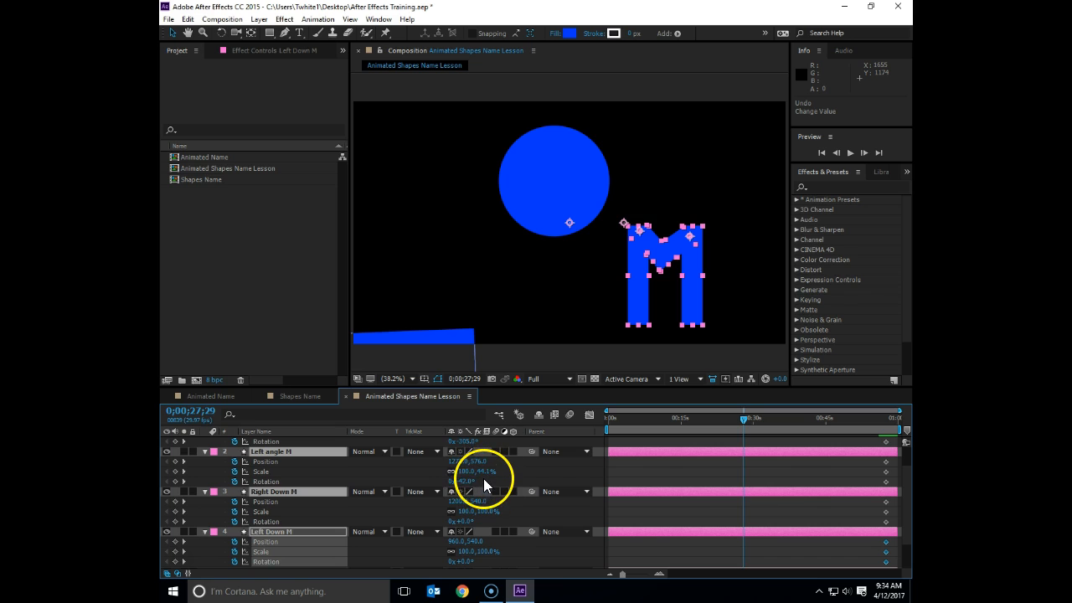
drag(486, 476, 430, 481)
click(650, 419)
drag(497, 475, 578, 469)
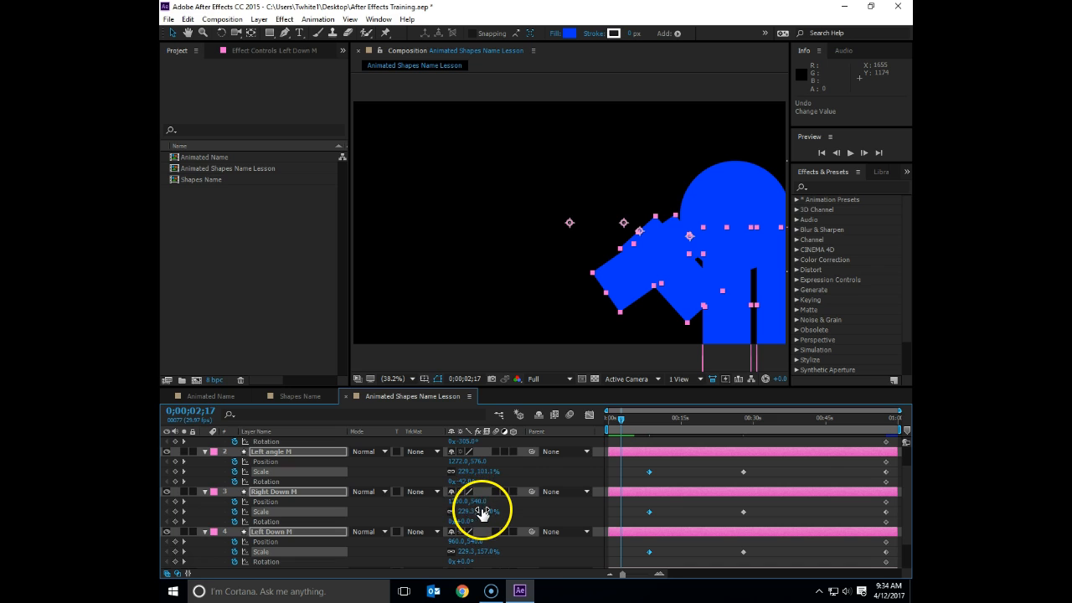
key(Return)
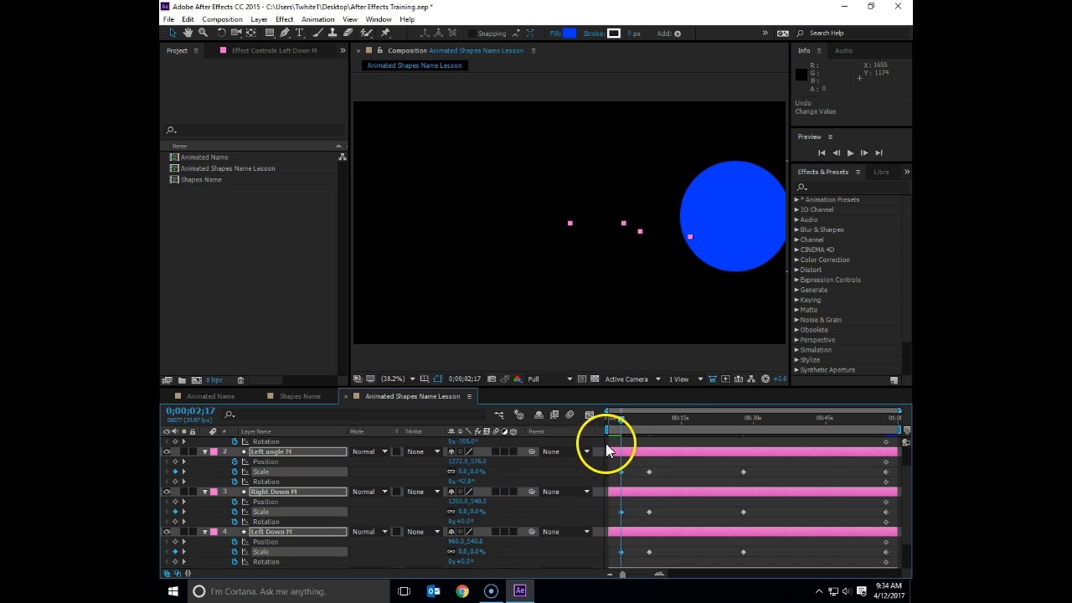
Keyframe the M layers' Position at 0;00;04;19 in the frame's upper left, 0;00;19;23 in its lower right and 0;00;45;05 above its upper right
drag(622, 420, 634, 446)
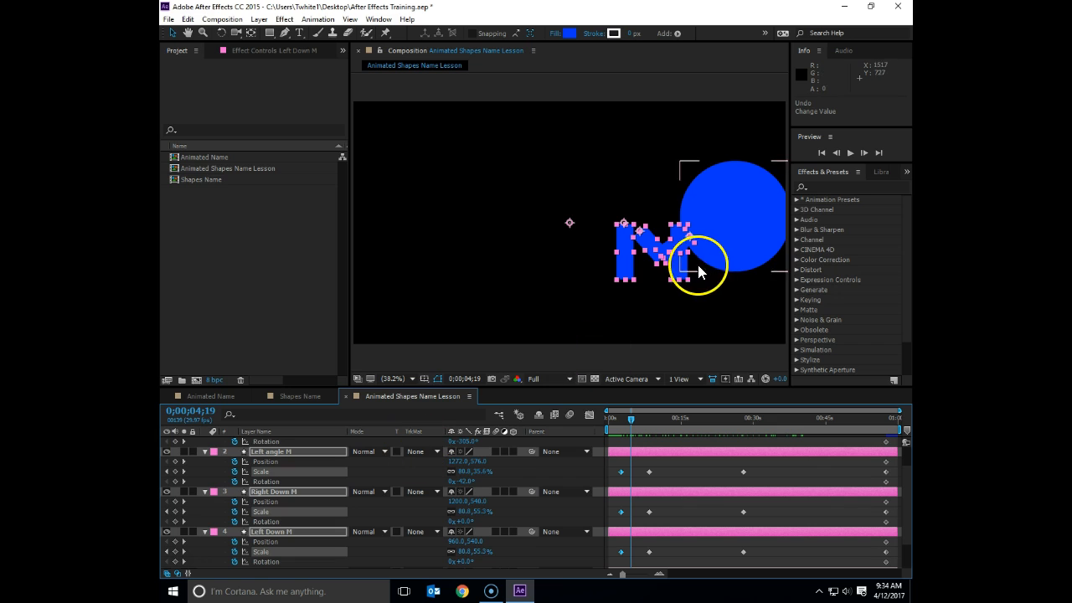
drag(681, 277, 445, 206)
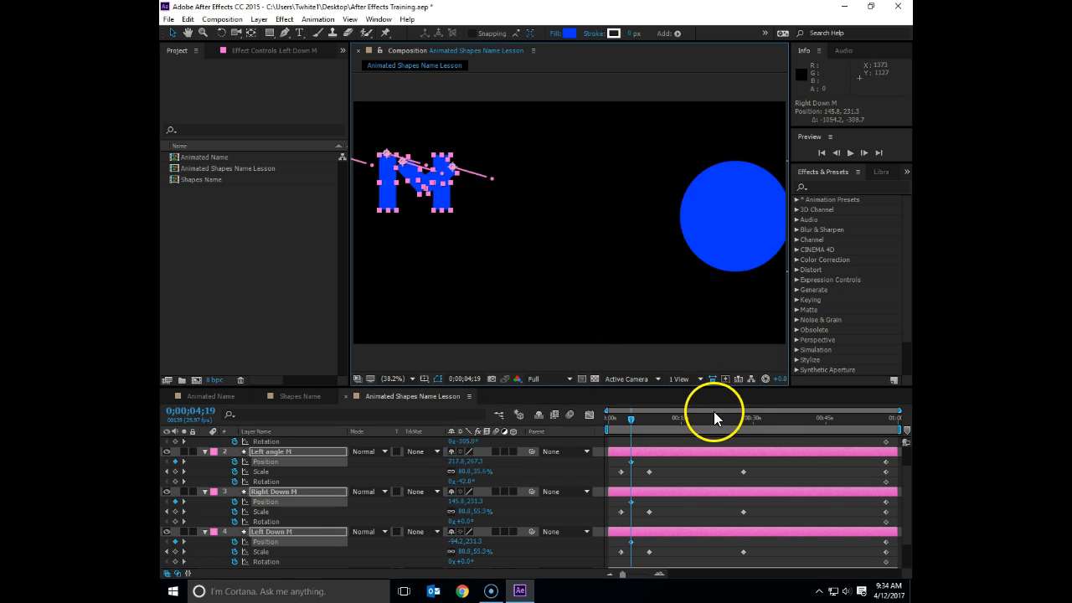
click(704, 417)
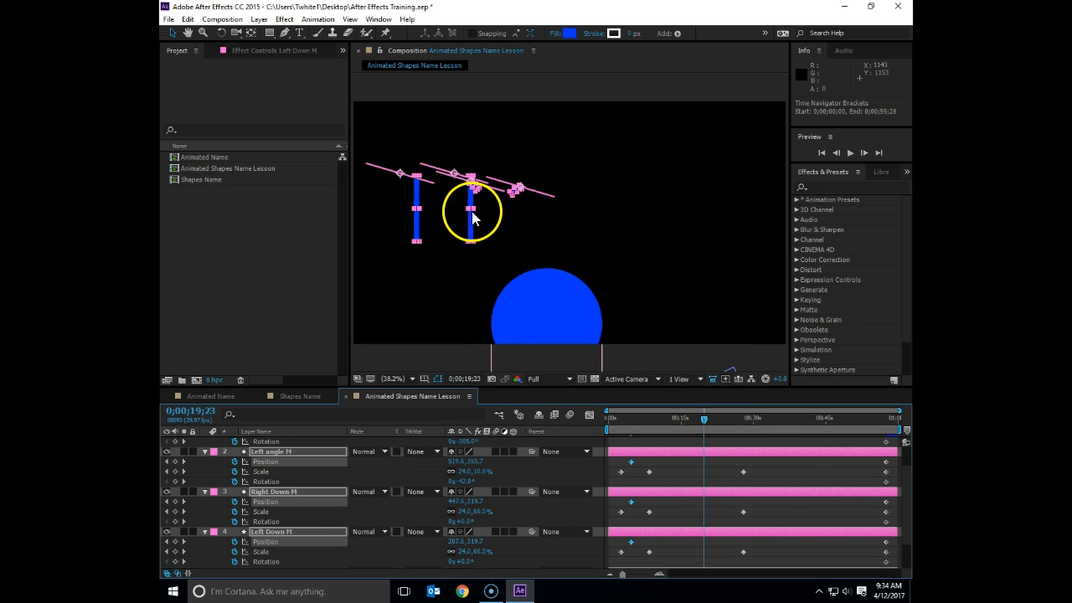
drag(474, 224, 696, 294)
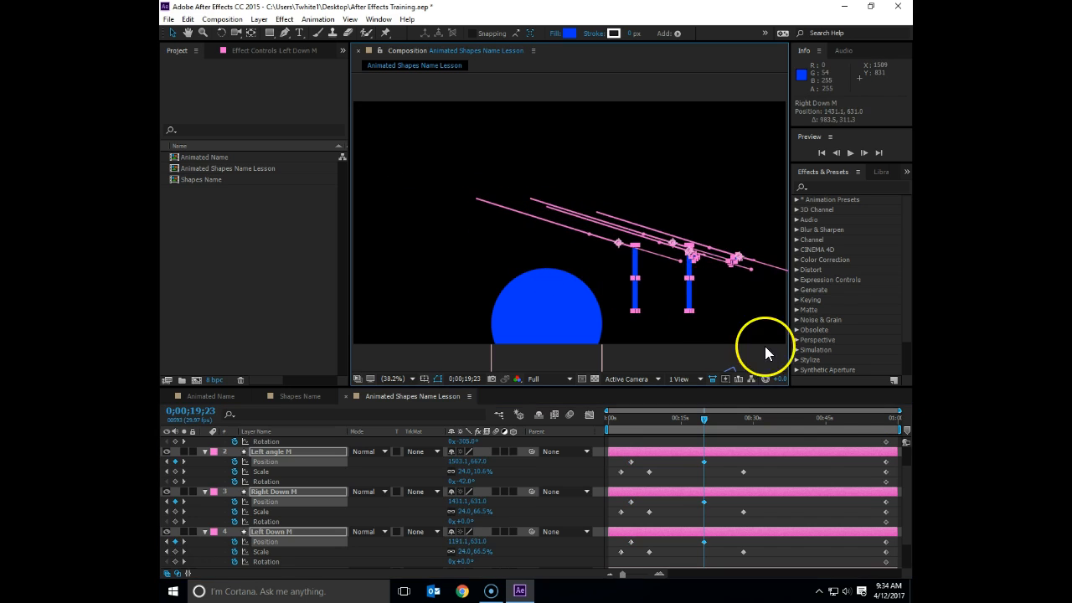
click(825, 420)
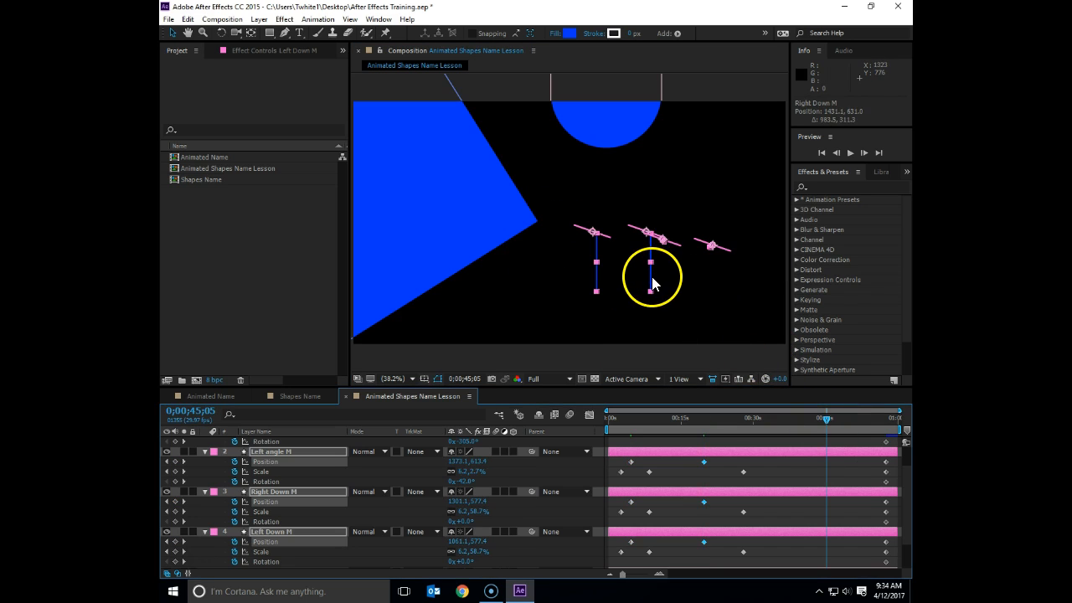
drag(651, 277, 754, 104)
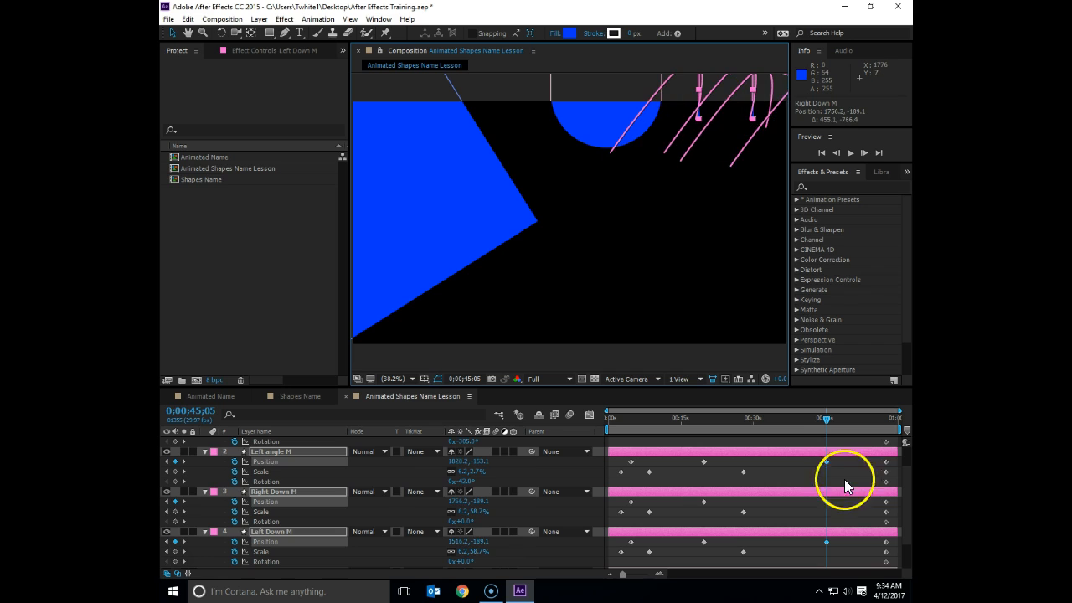
Keyframe the M layers' Rotation at 0;00;36;22 and three earlier times, with 170° and finally -58° on the two Down M layers
click(785, 421)
drag(466, 527, 586, 541)
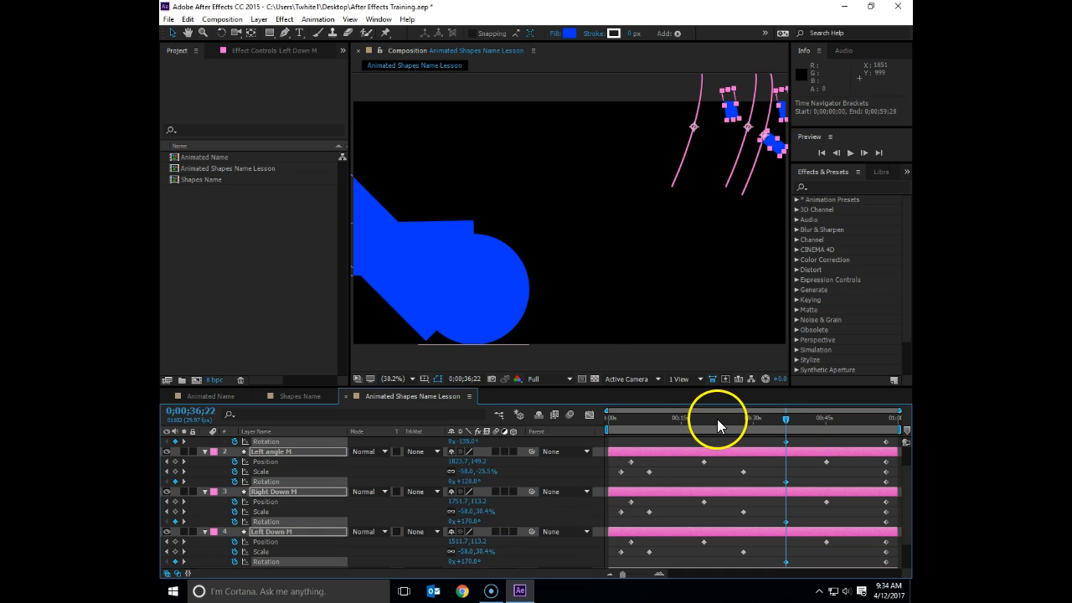
click(717, 419)
drag(467, 528, 665, 453)
drag(464, 521, 644, 421)
drag(450, 524, 506, 432)
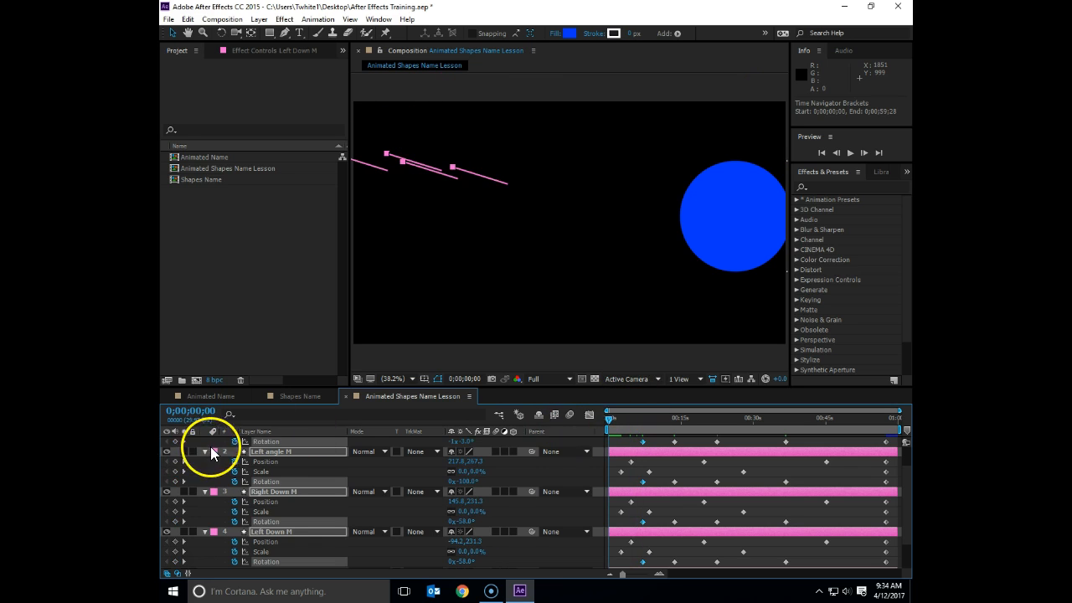
Select all layers, collapse their properties and preview the animation, ending on the assembled name at 0;00;59;27
key(ctrl+a)
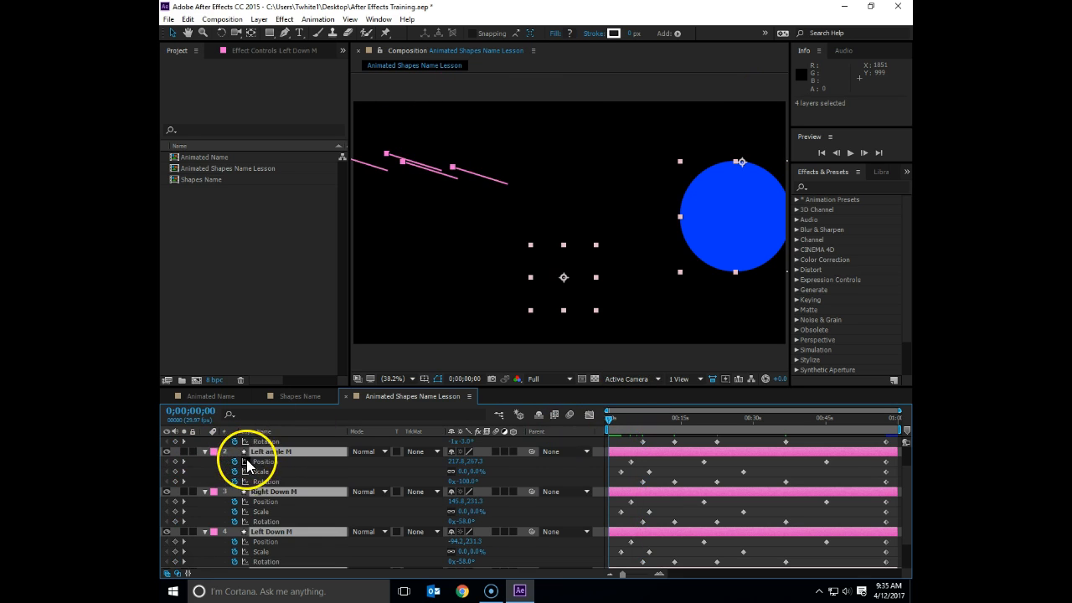
click(205, 452)
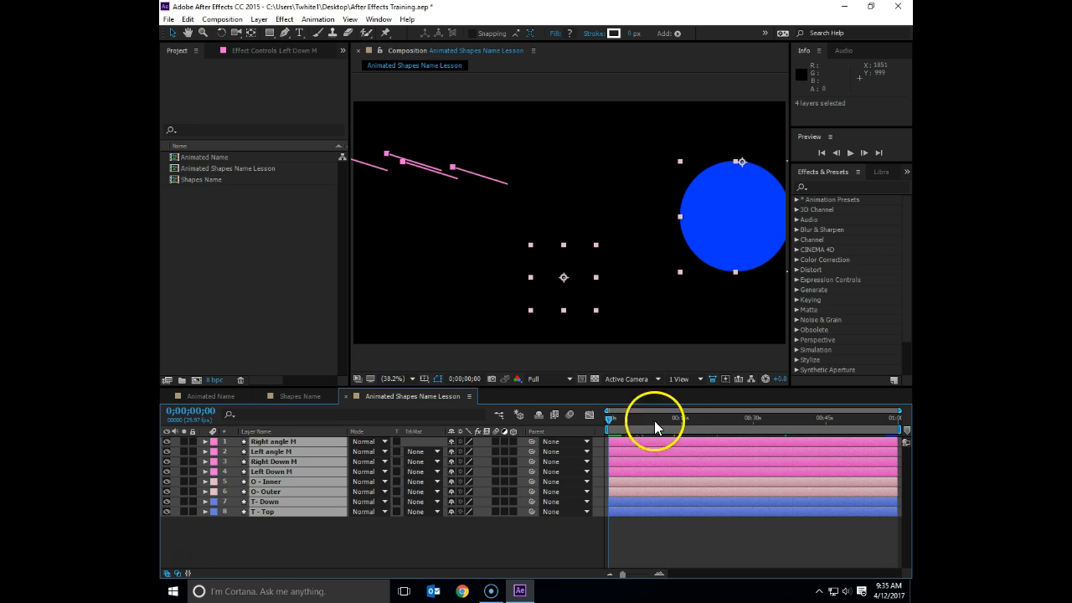
key(space)
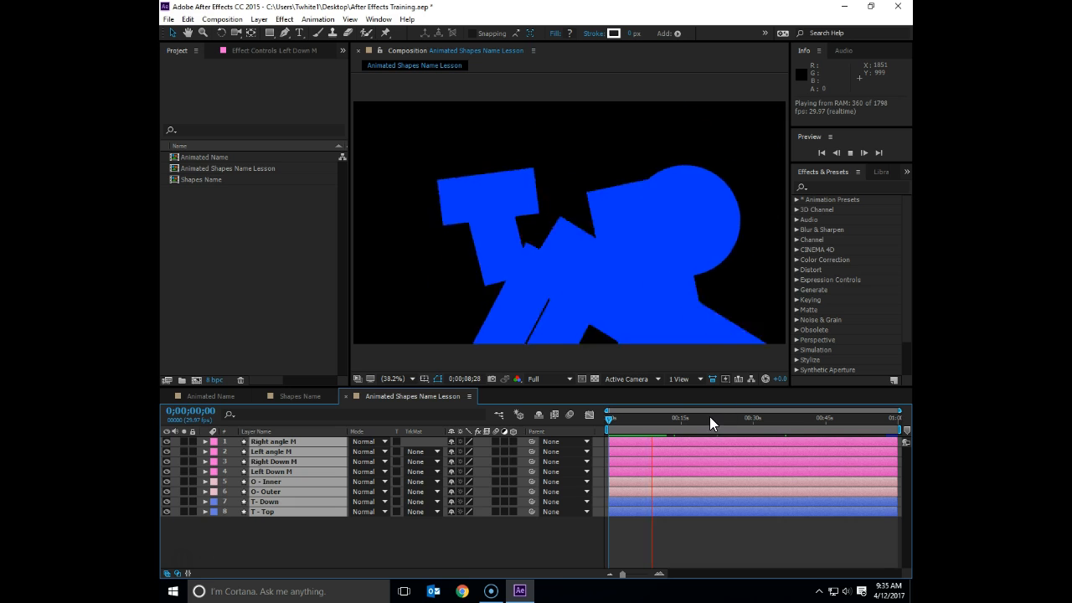
drag(709, 424, 902, 424)
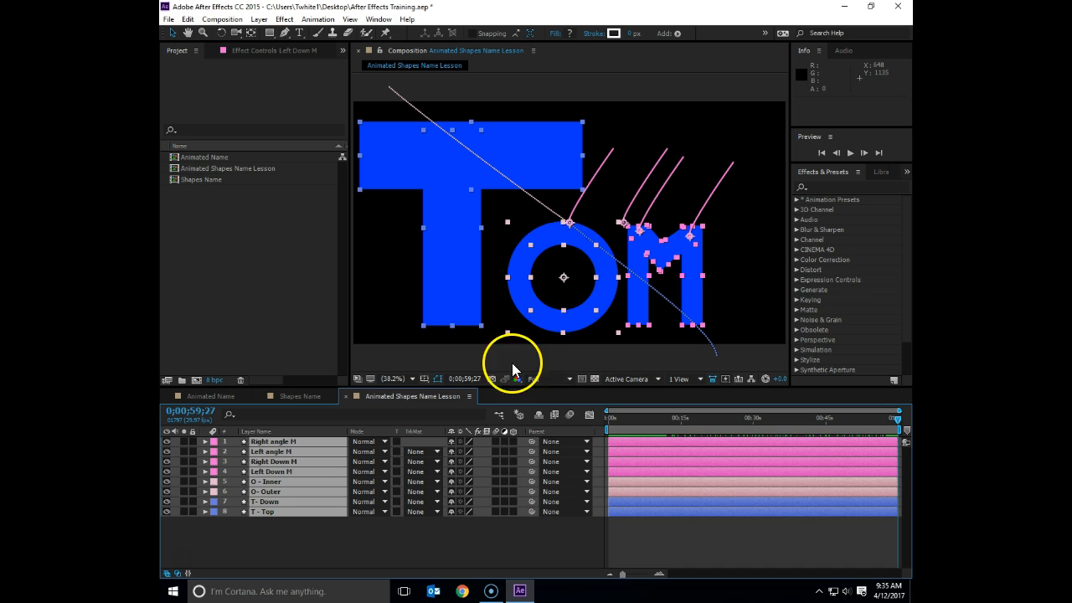
Set the composition's preview resolution to Third and play the animation from 0;00;00;00
click(567, 378)
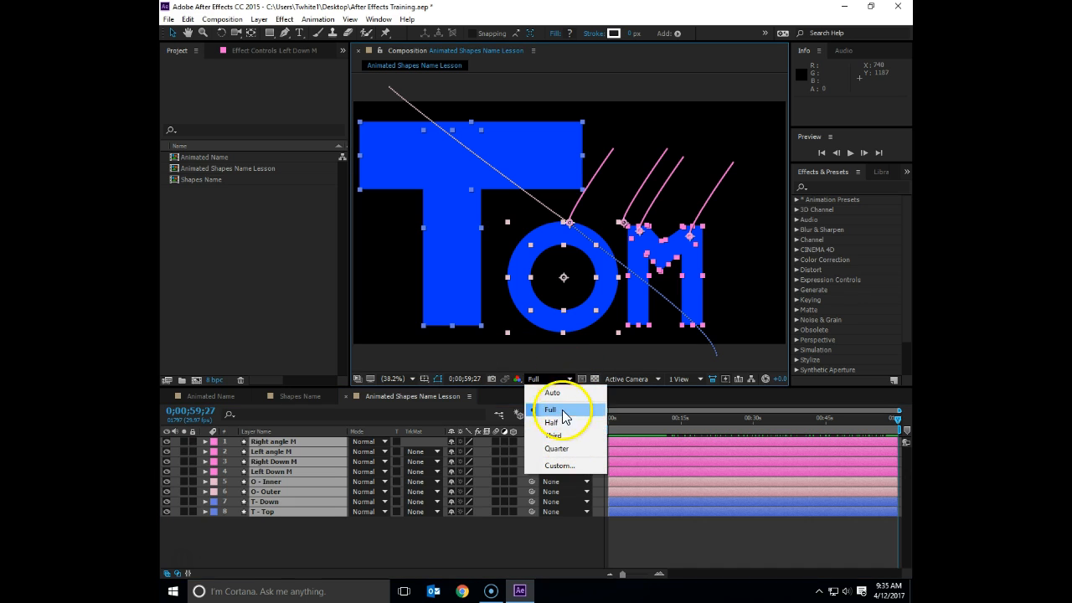
click(559, 435)
drag(611, 423, 589, 422)
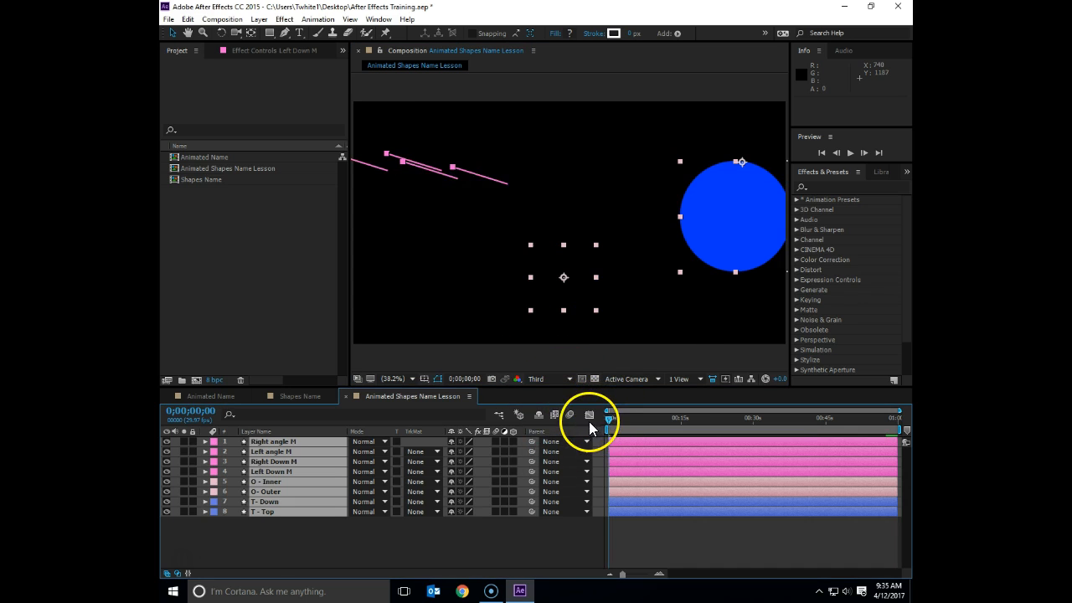
key(space)
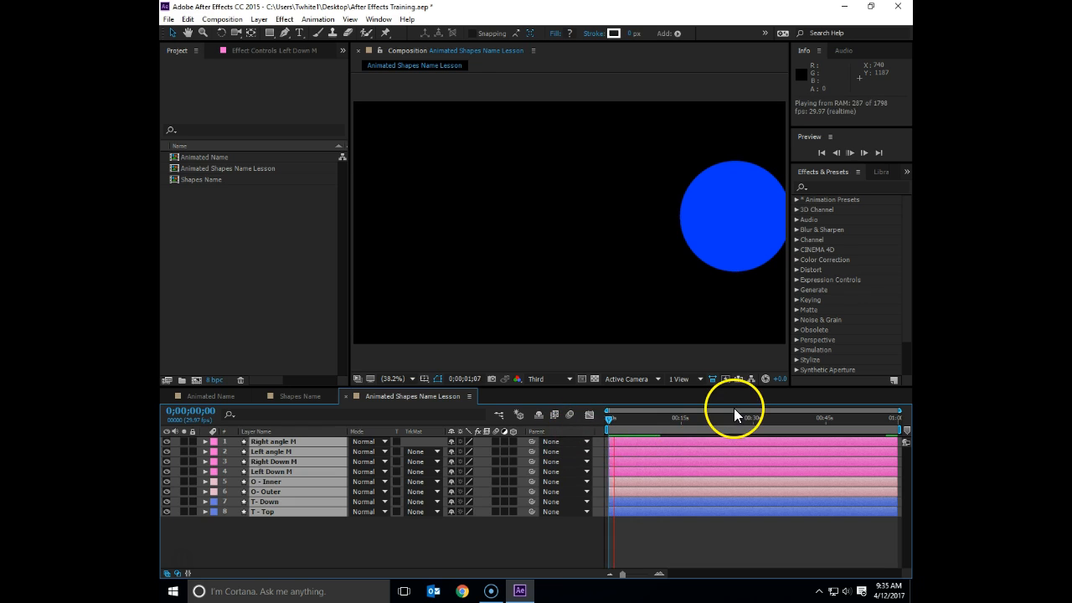